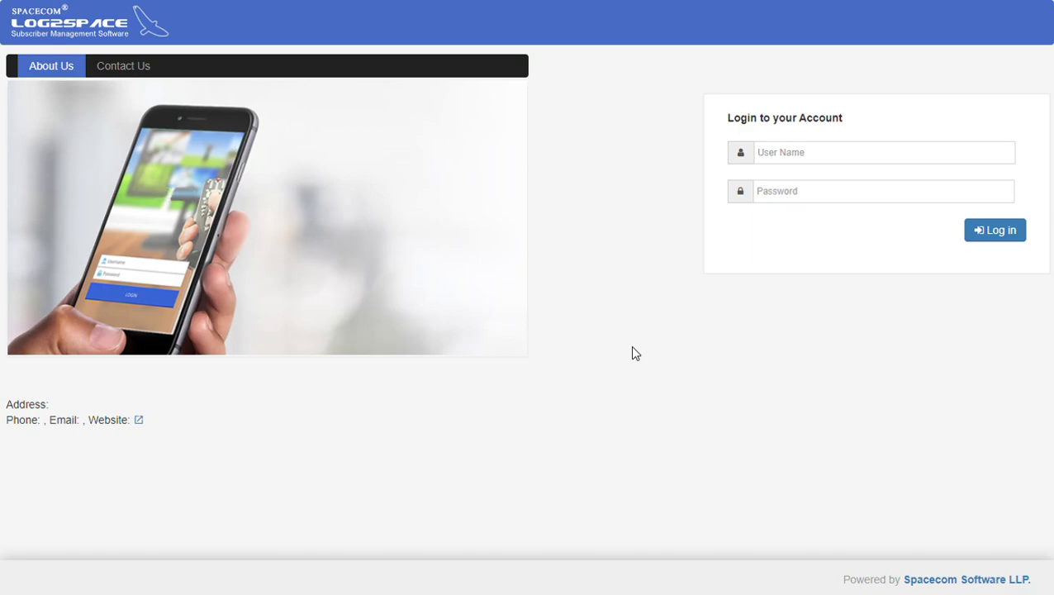
Sign in to Log2Space as admin using the browser-autofilled credentials.
left_click(791, 169)
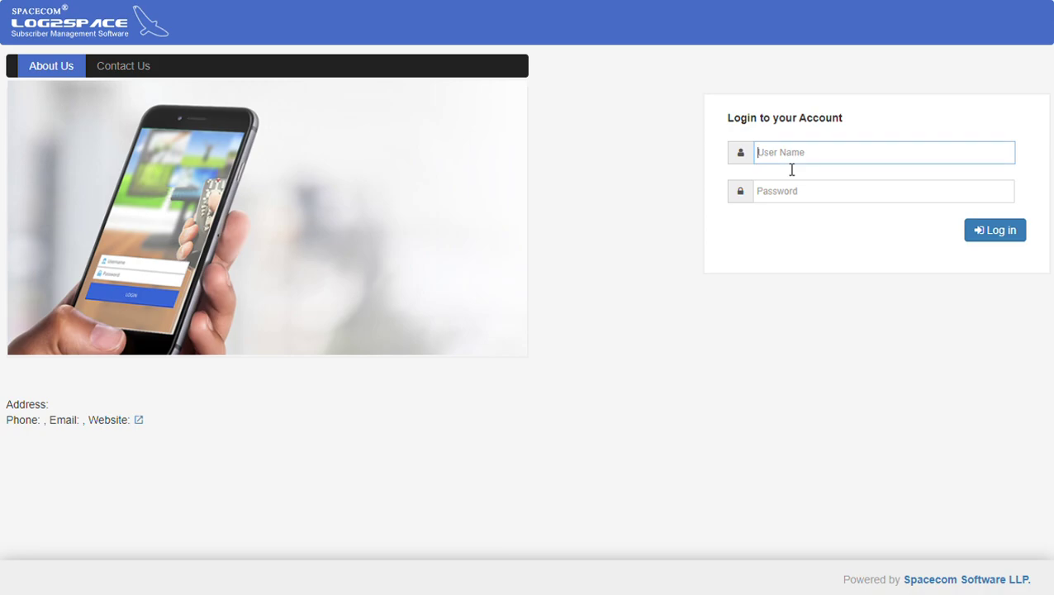
left_click(806, 182)
left_click(995, 235)
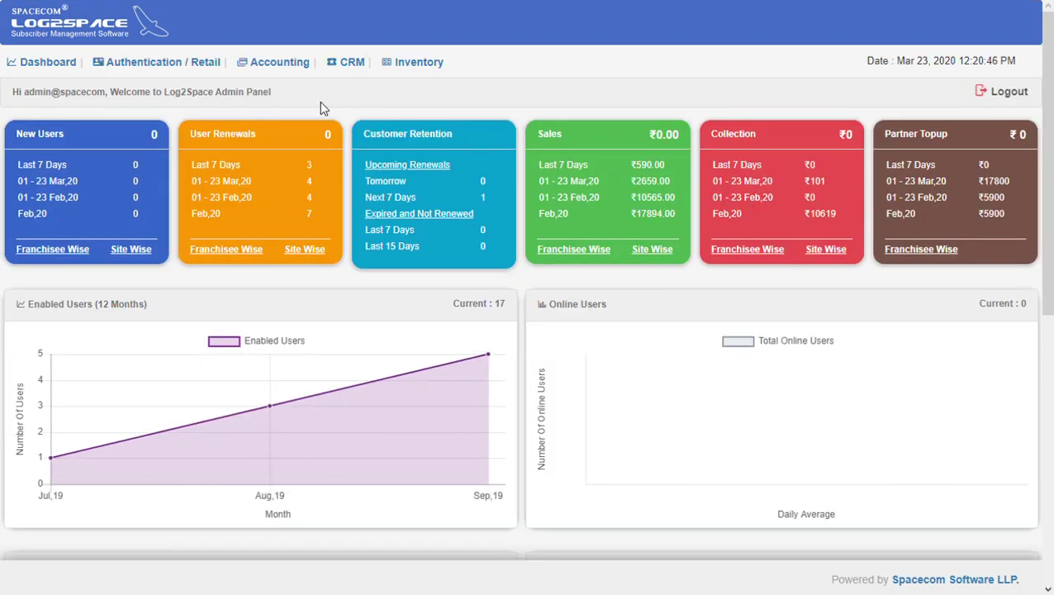
Open the Site Manager's View Sites list under Authentication / Retail.
left_click(195, 63)
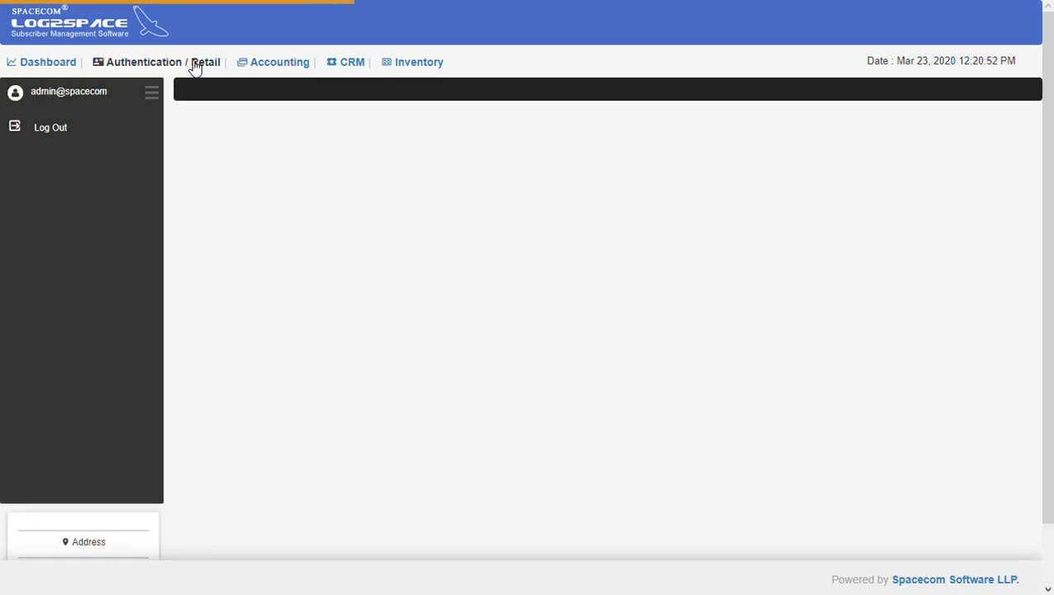
scroll(69, 376, "down", 3)
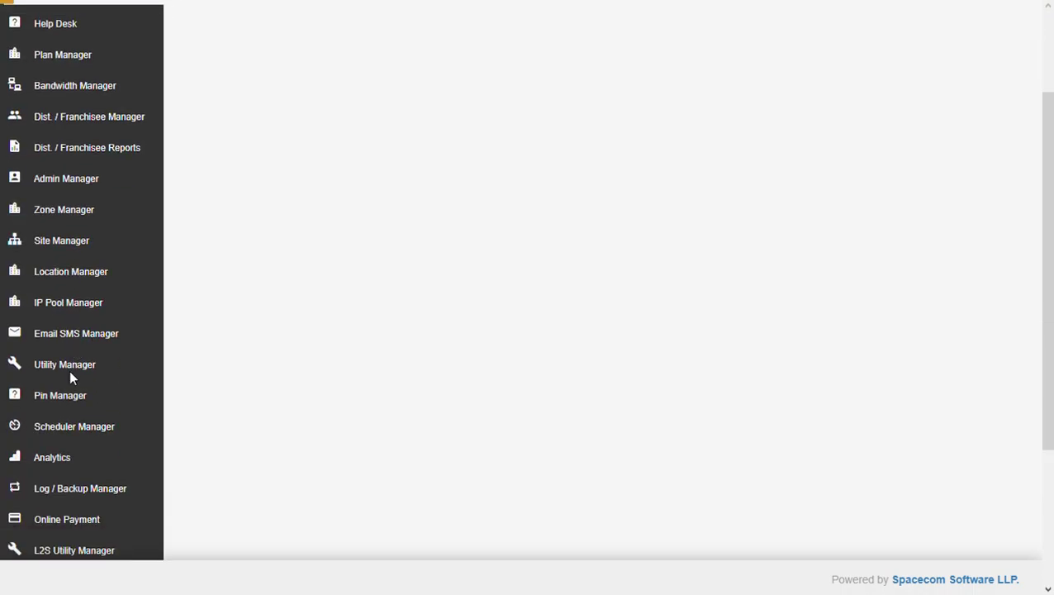
scroll(75, 377, "down", 1)
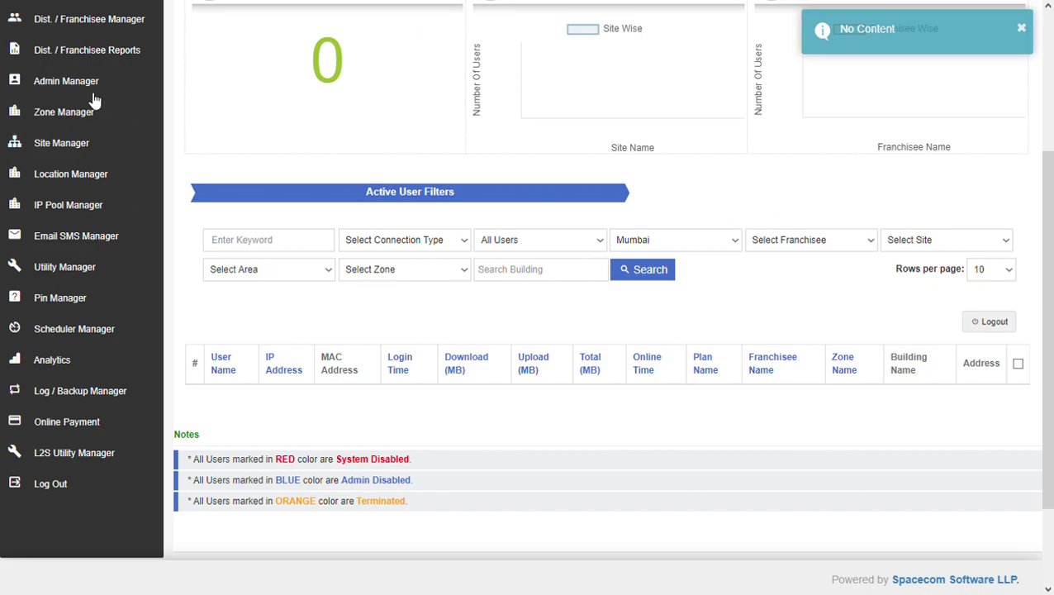
left_click(89, 149)
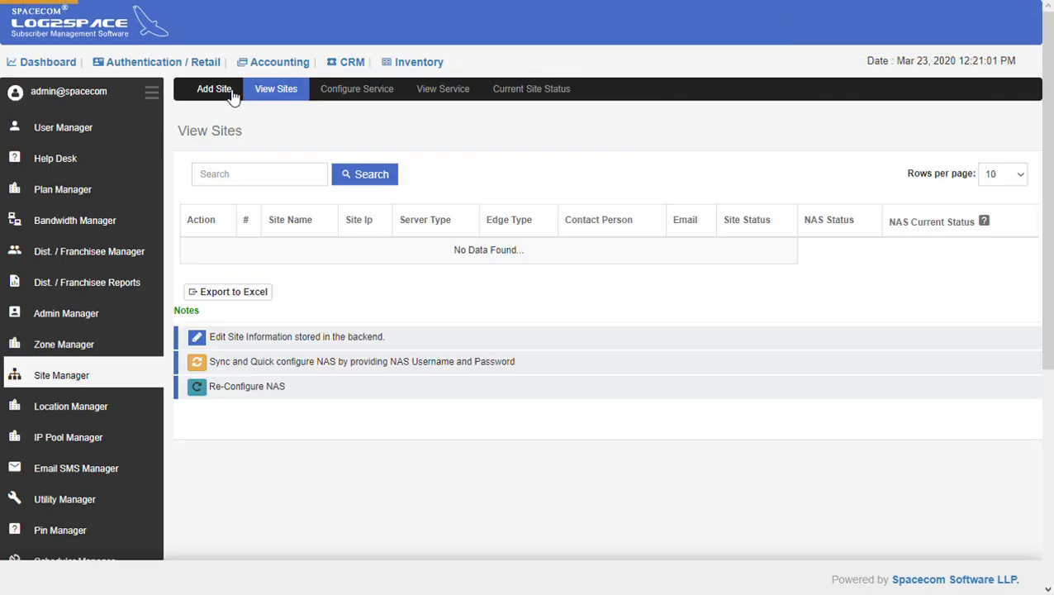
Add a new site named demo_edge with Normal priority and Active status.
left_click(228, 94)
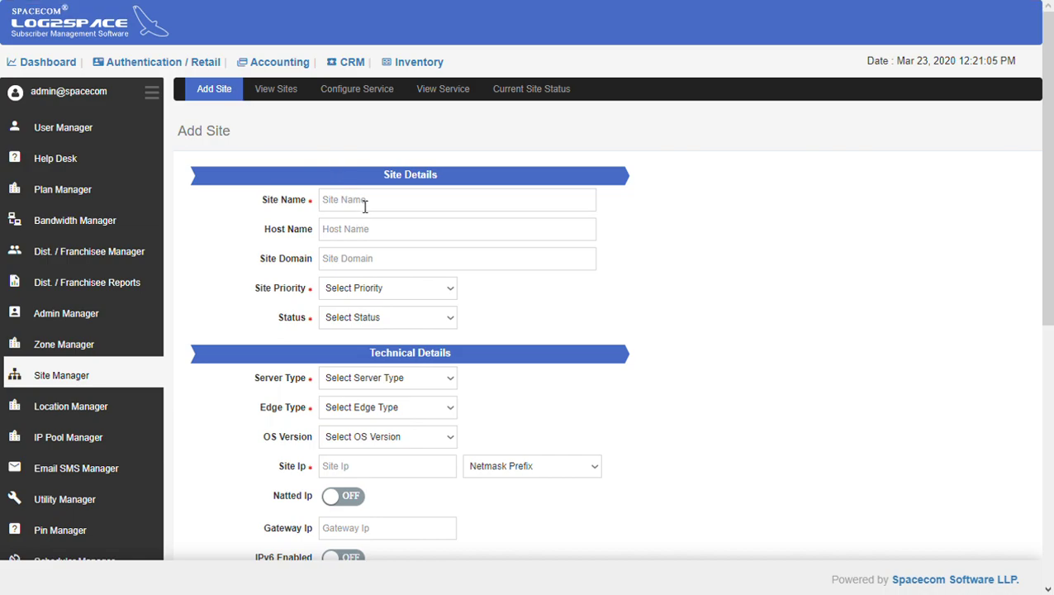
left_click(364, 206)
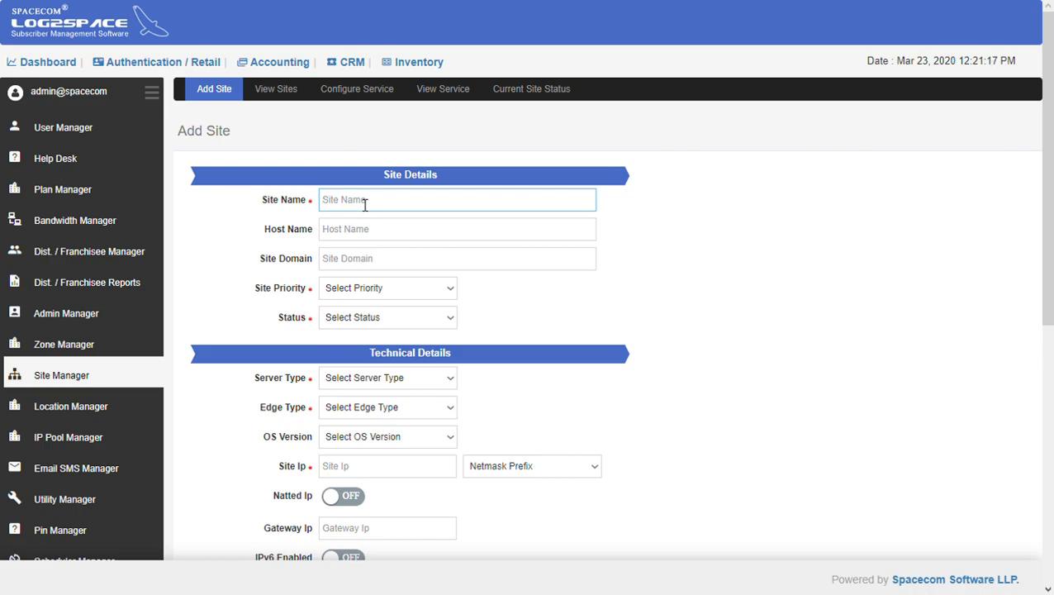
type("demo_edge")
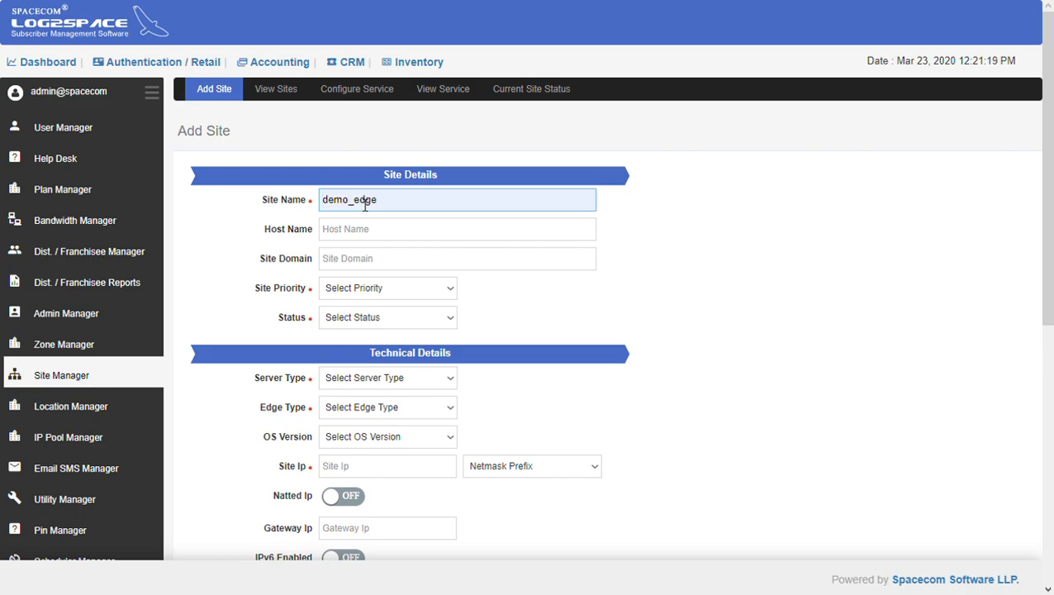
left_click(389, 284)
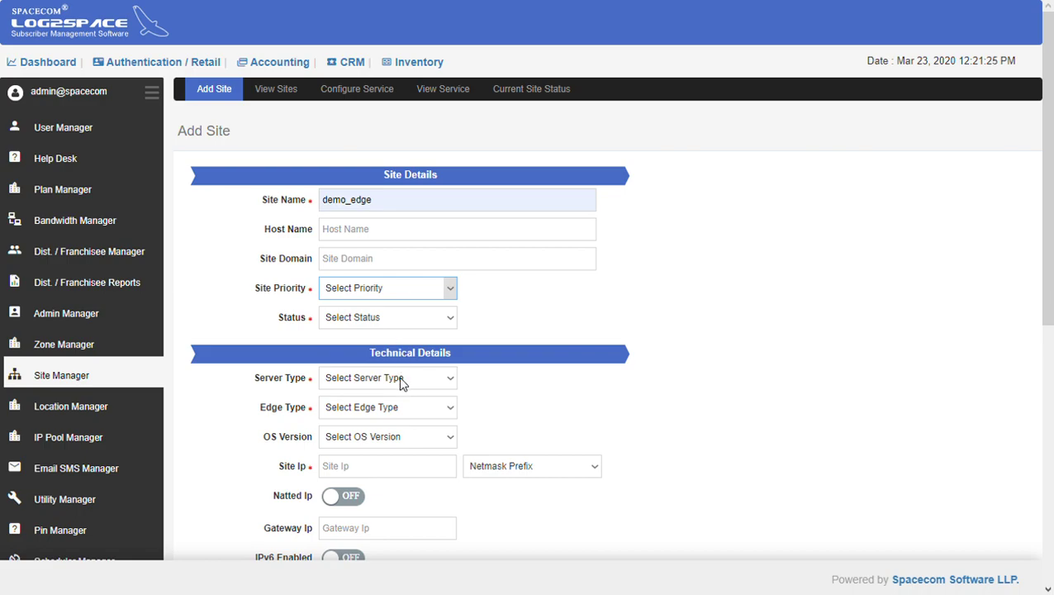
key("Down")
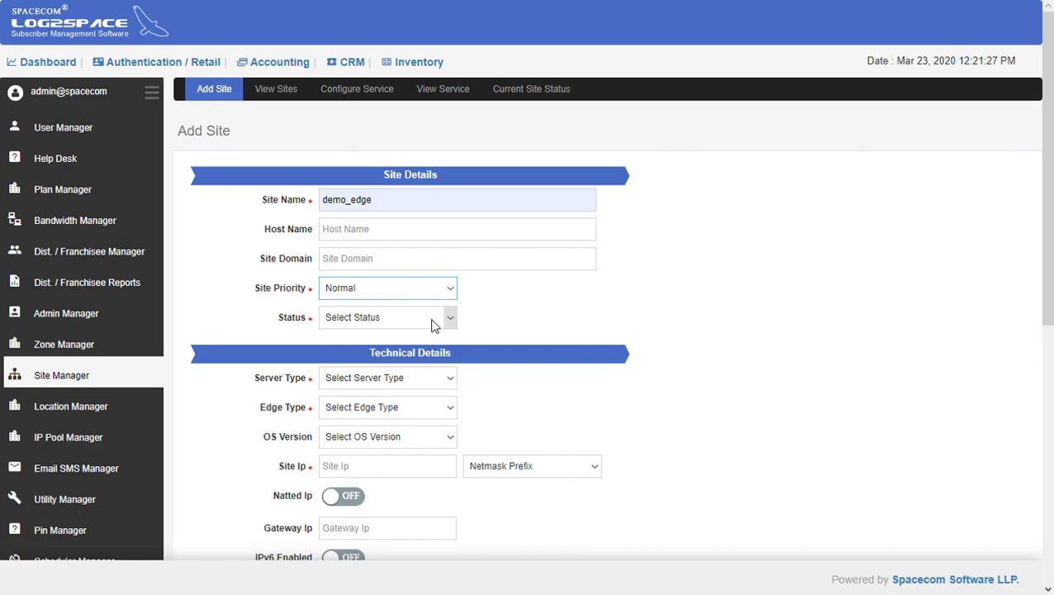
left_click(431, 324)
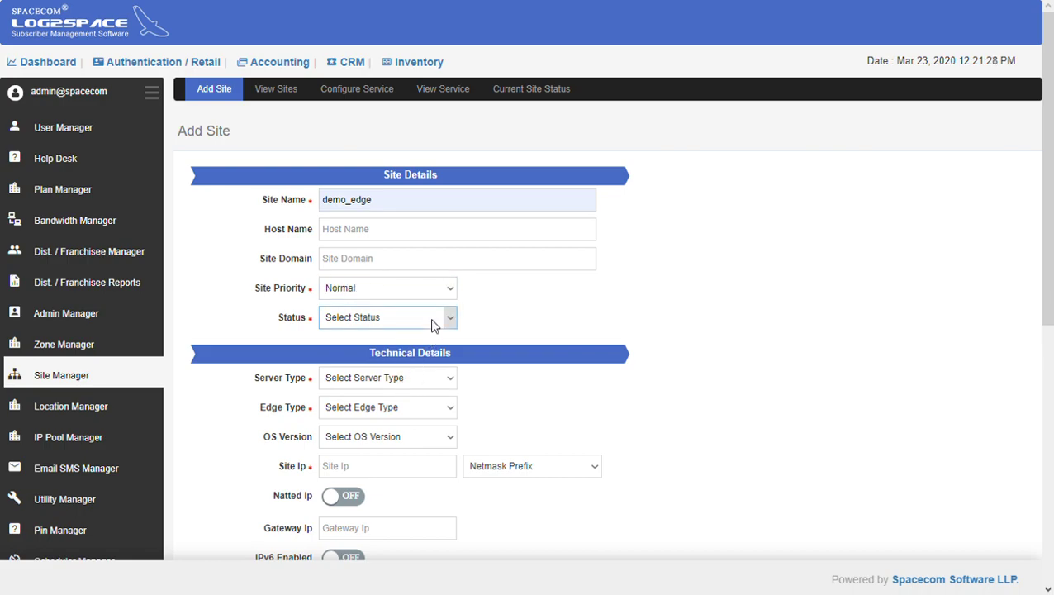
left_click(397, 369)
left_click(390, 388)
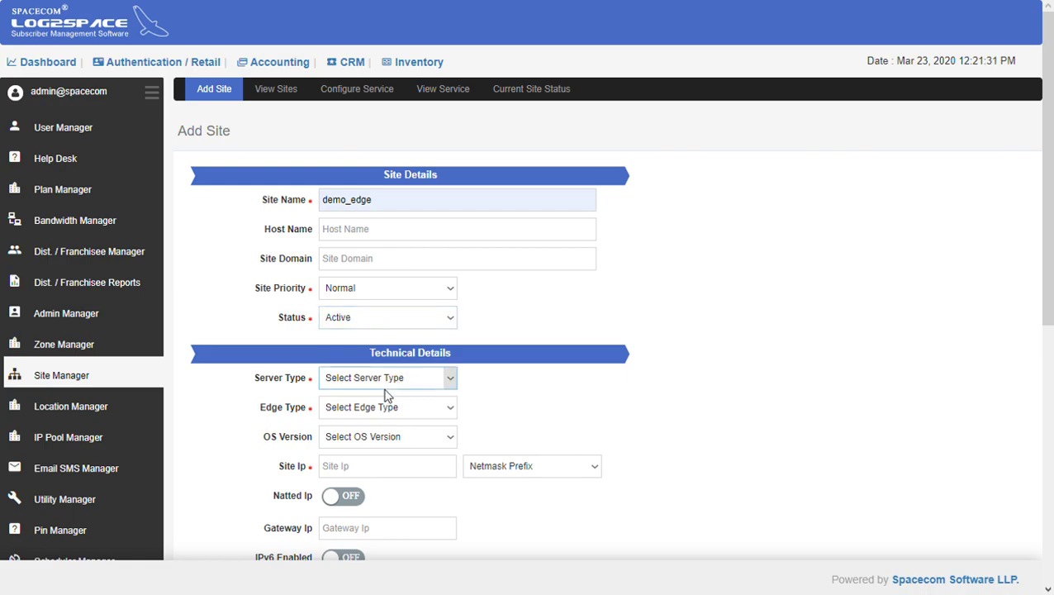
Set server type Edge, edge type MikroTik and OS version 6.*.
left_click(369, 427)
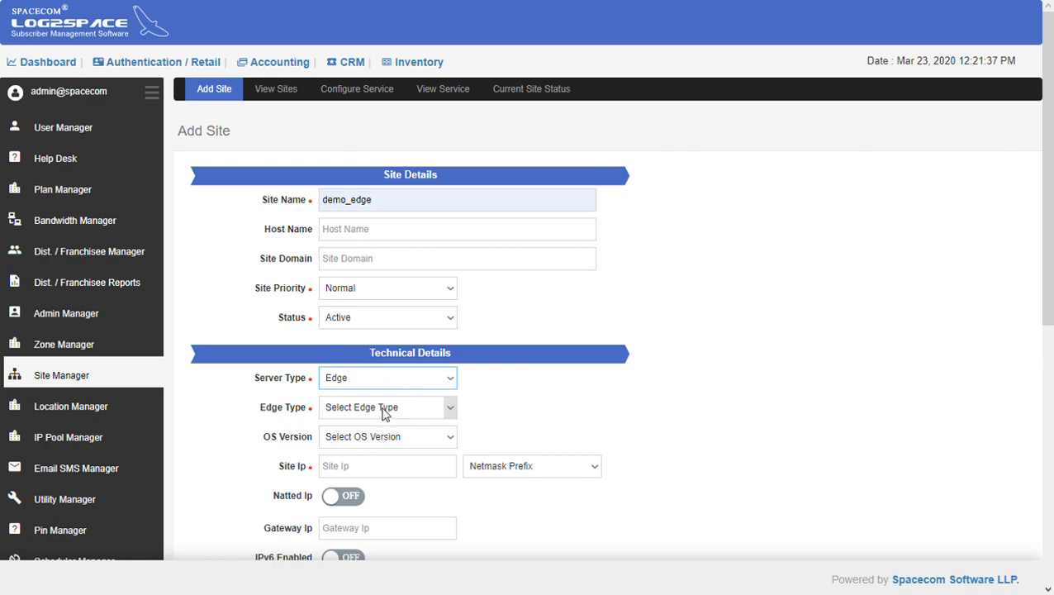
left_click(389, 411)
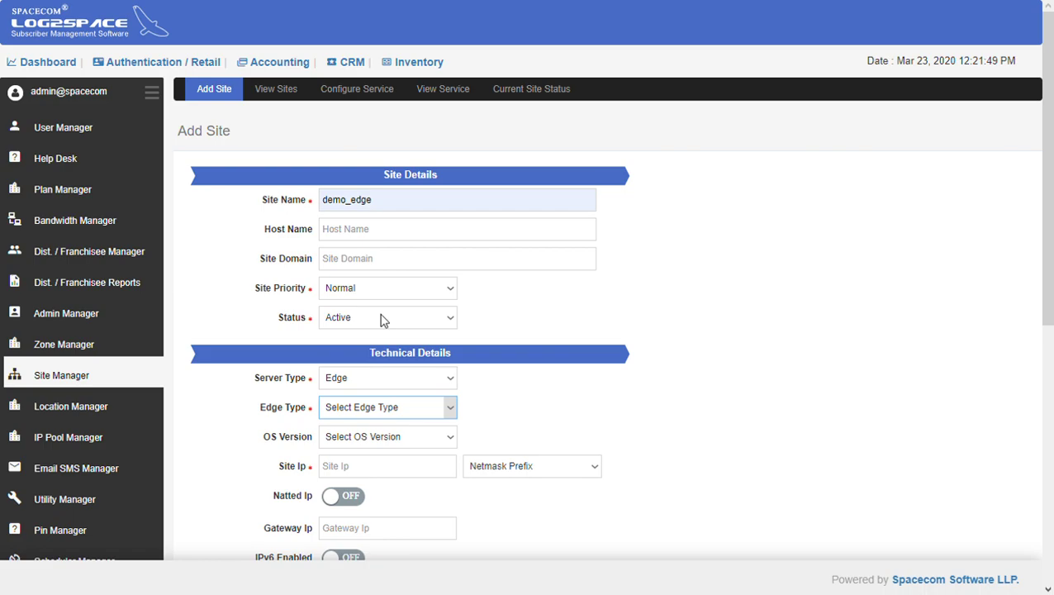
key("Down")
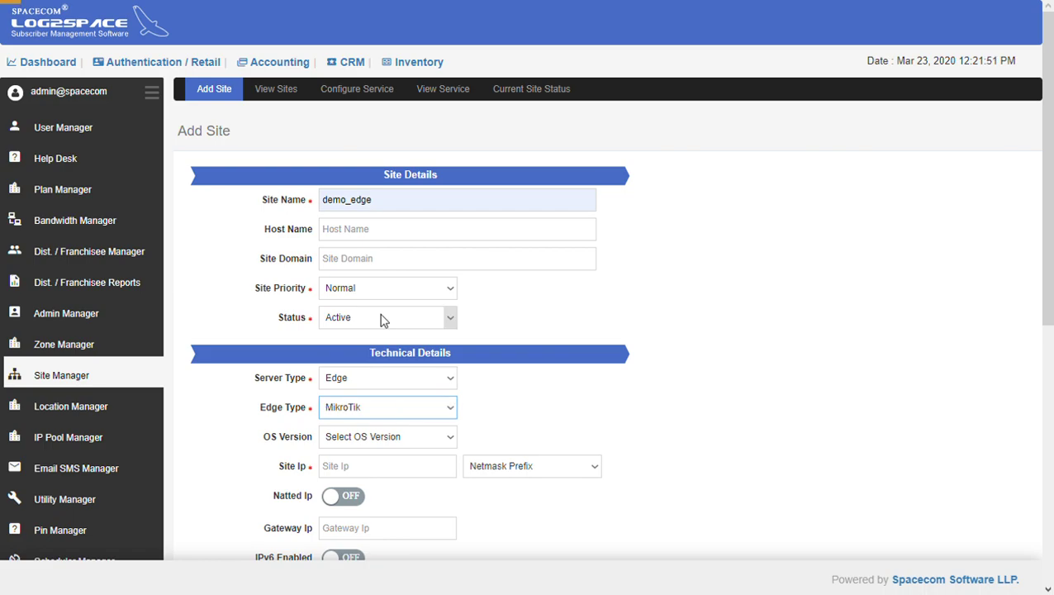
left_click(388, 446)
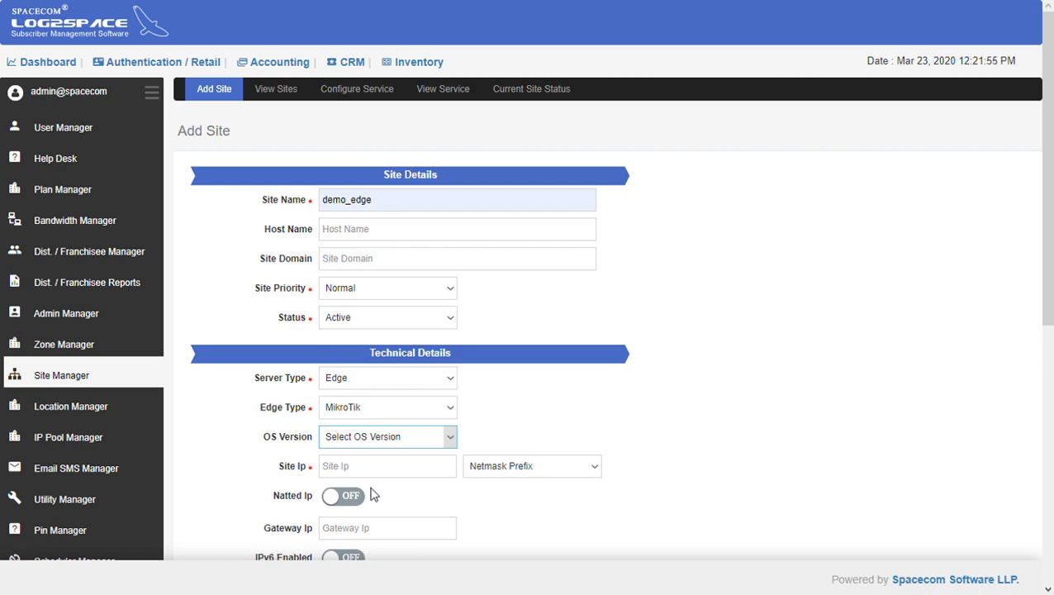
key("Down")
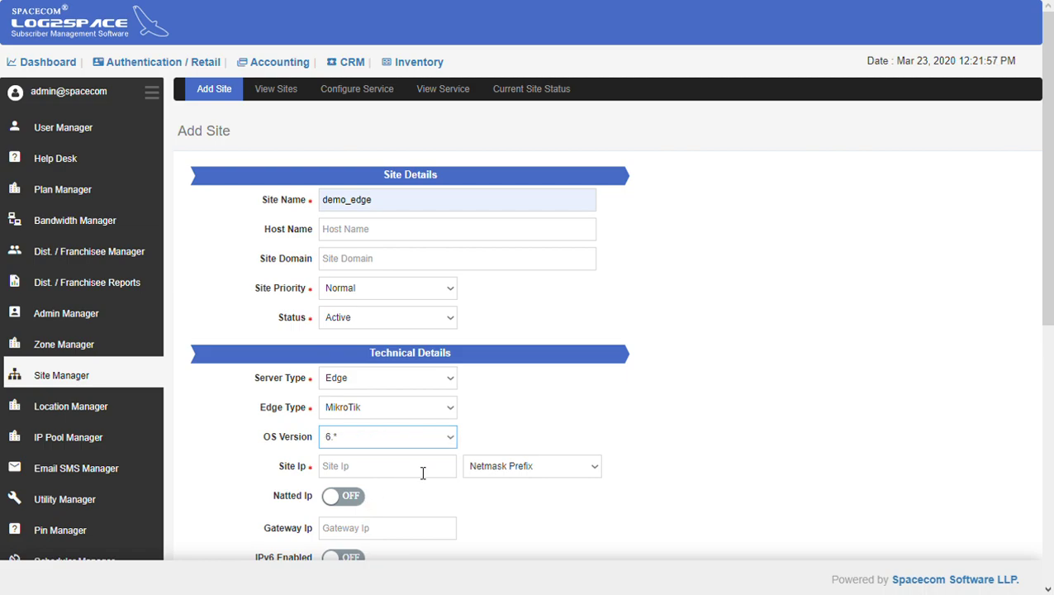
Enter site IP 1.2.4.7 with netmask prefix 24 and gateway 1.2.4.6.
left_click(423, 471)
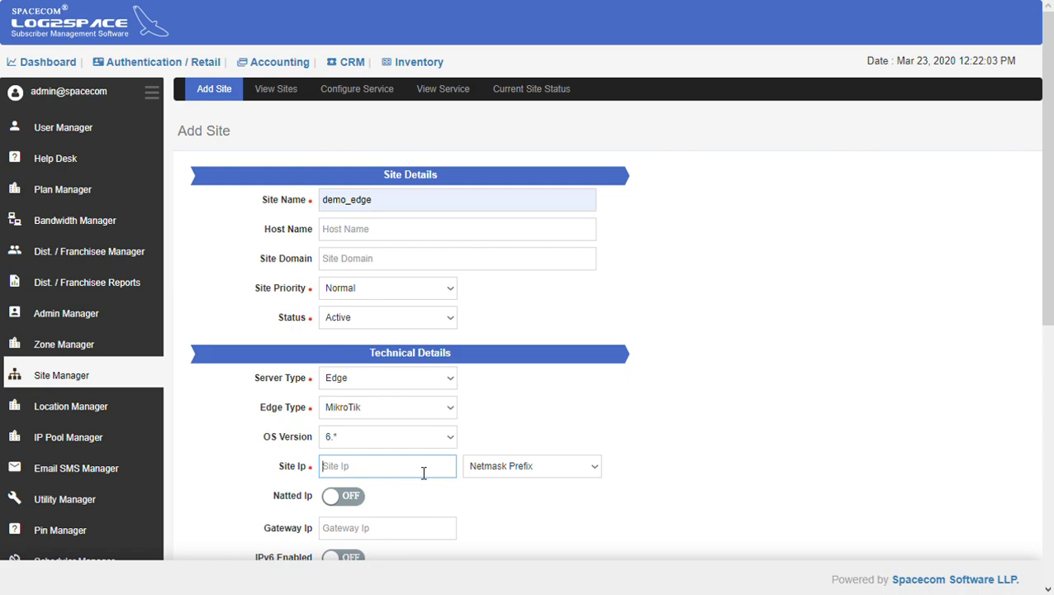
type("1.")
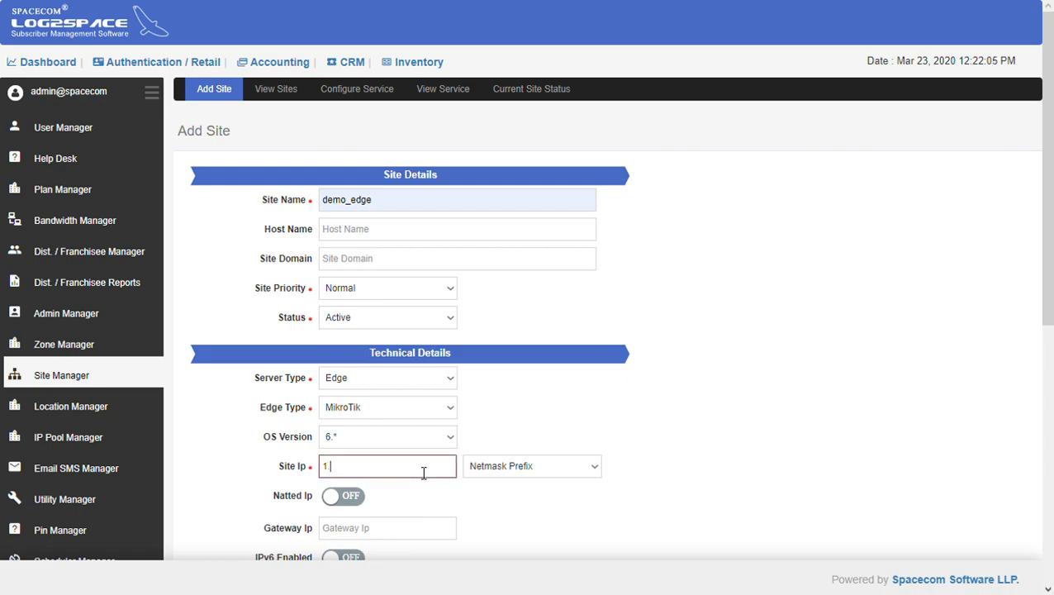
type("2.4.7")
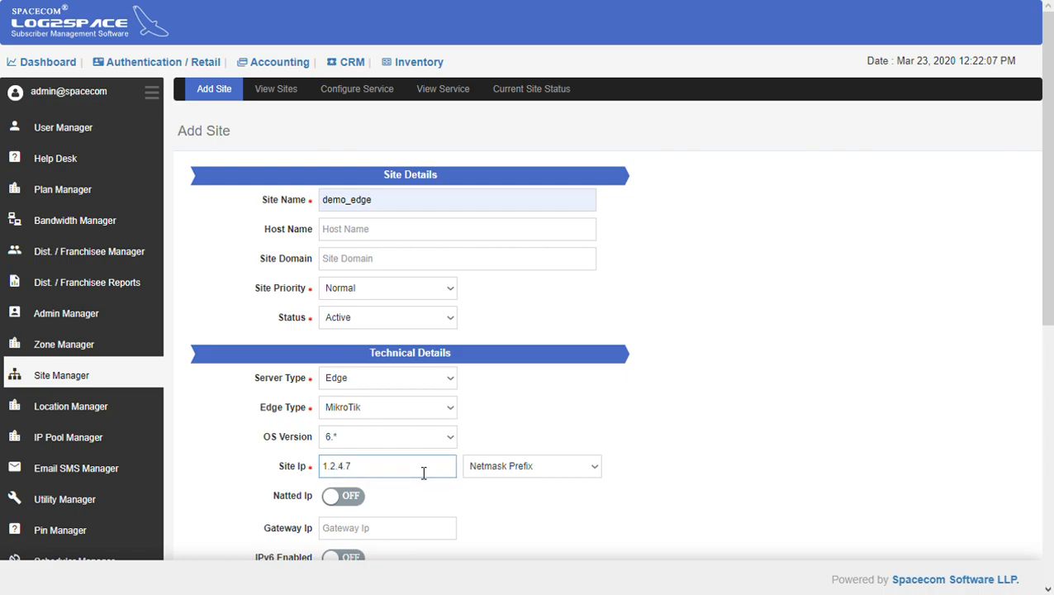
key("Tab")
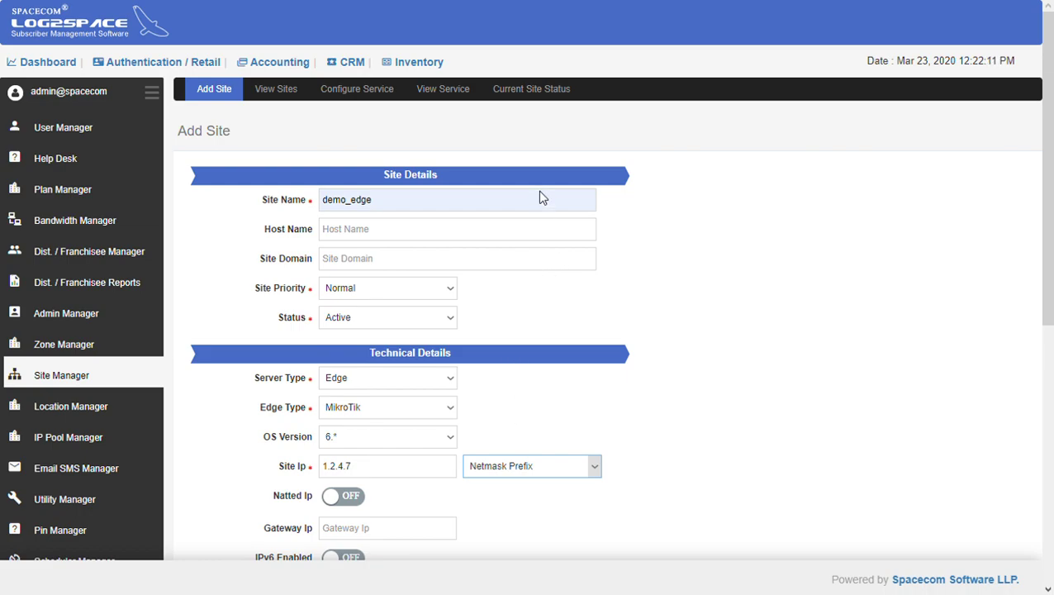
type("29 (255.255.255.248")
scroll(438, 488, "down", 2)
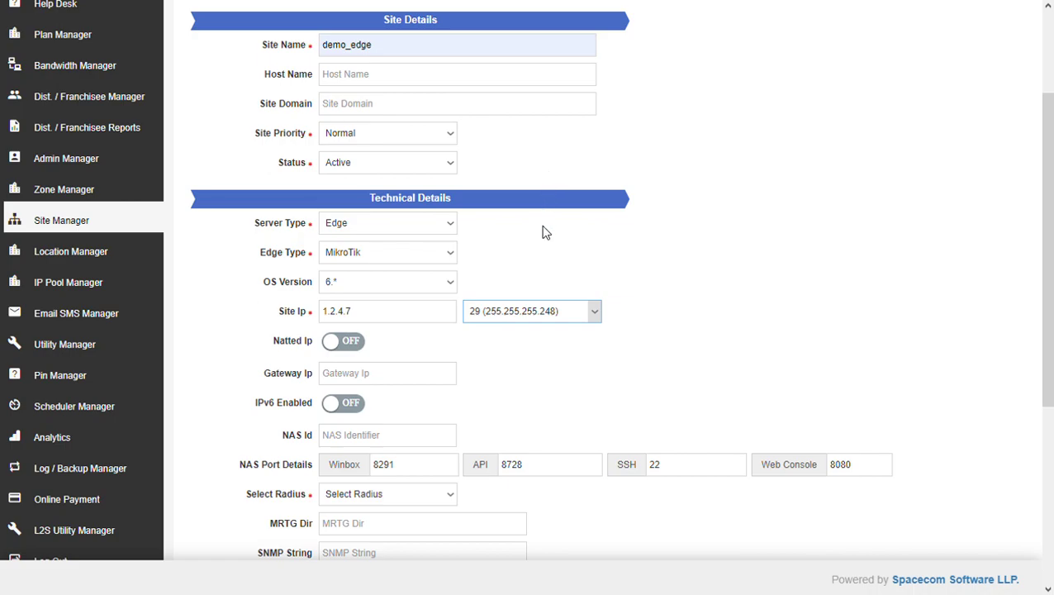
type("24")
left_click(397, 381)
type("1.")
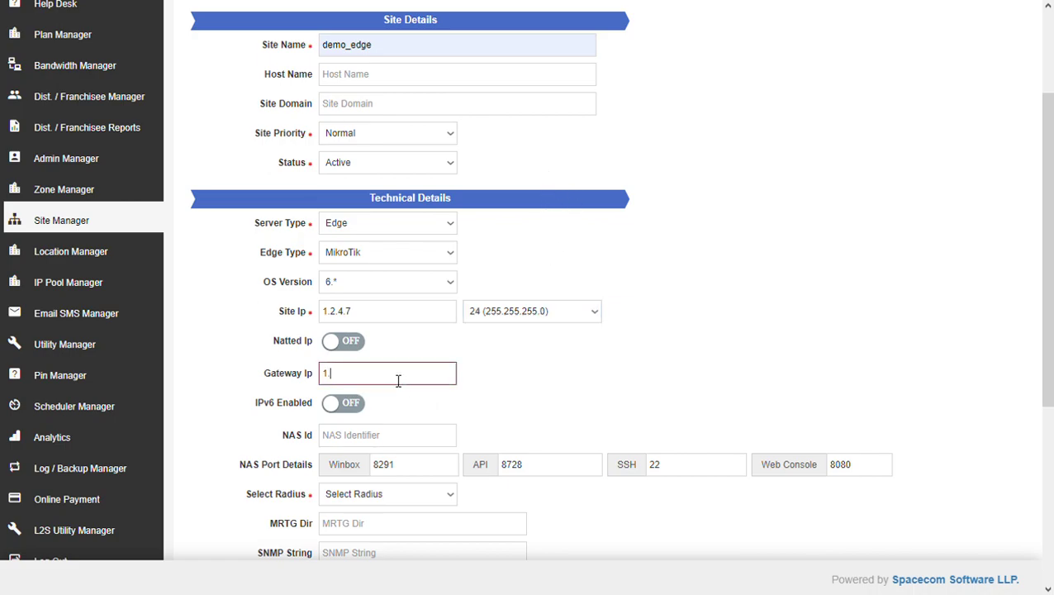
type("2.")
type("4.6")
Set the site's RADIUS server to Radius One.
scroll(642, 368, "down", 1)
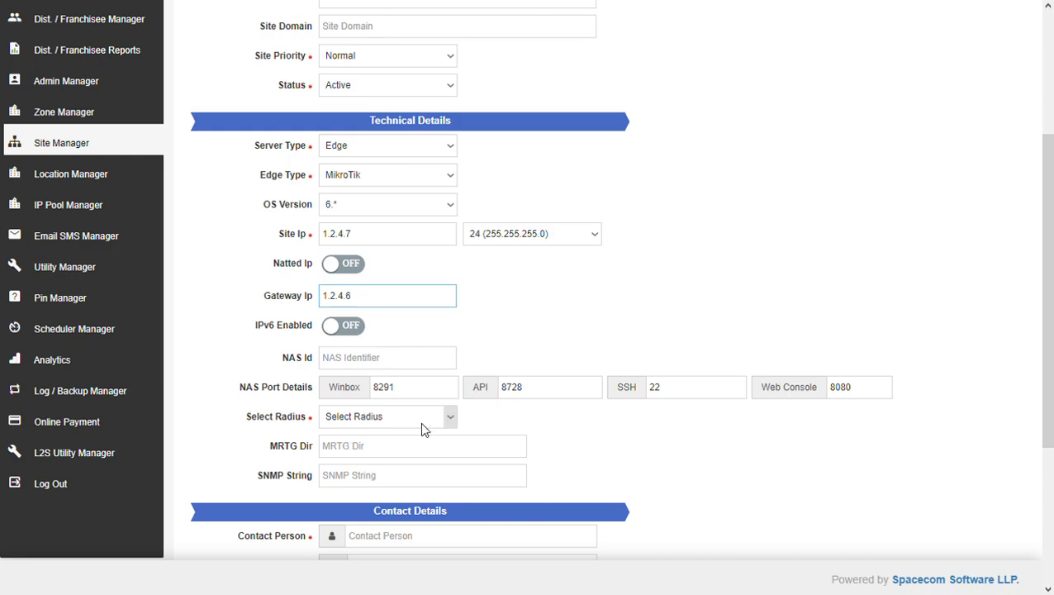
left_click(408, 418)
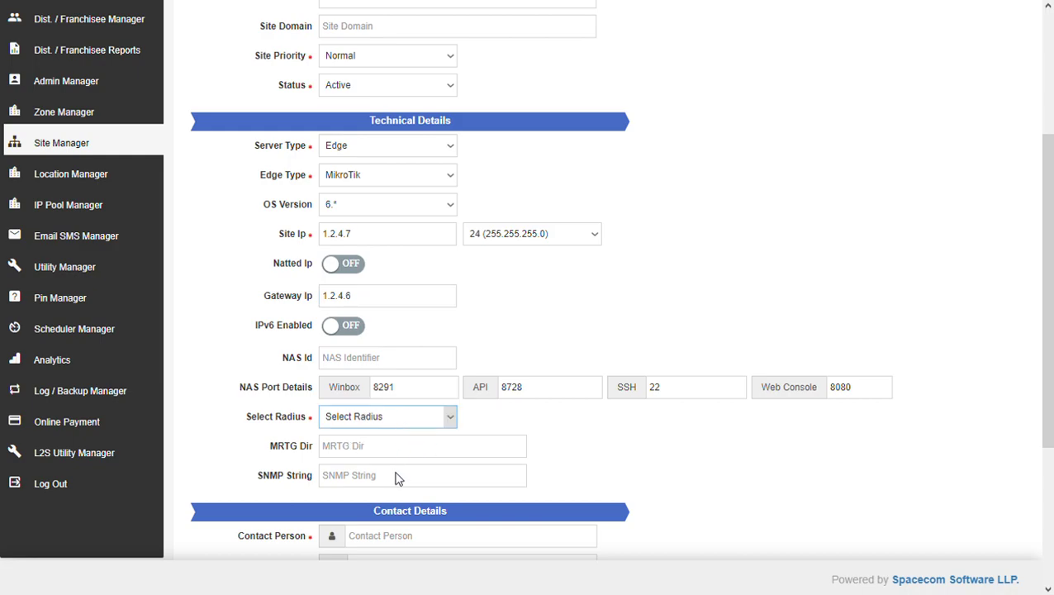
key("Down")
scroll(638, 321, "down", 2)
scroll(638, 321, "down", 1)
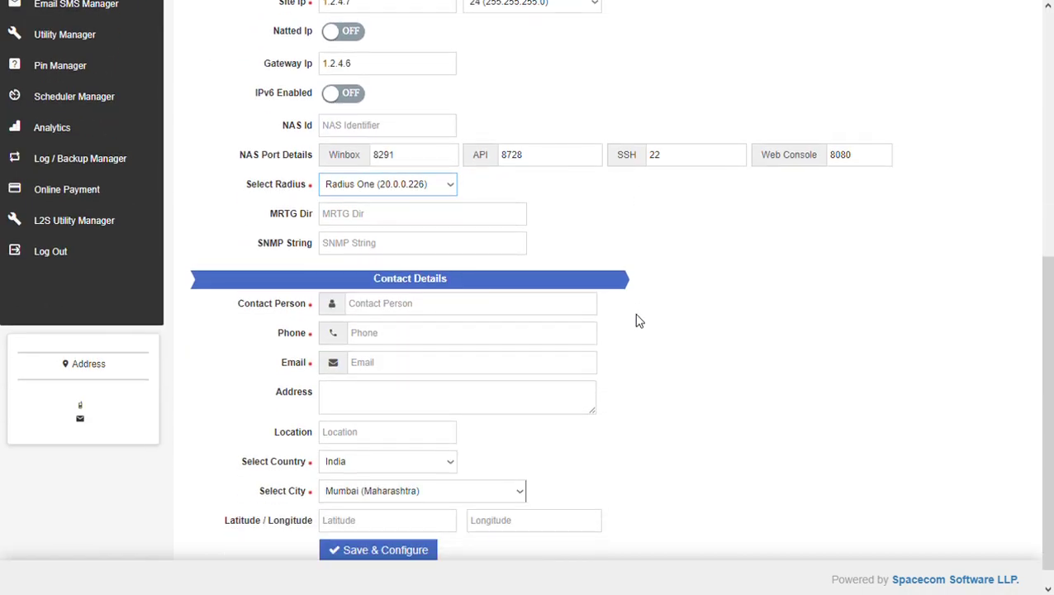
left_click(453, 314)
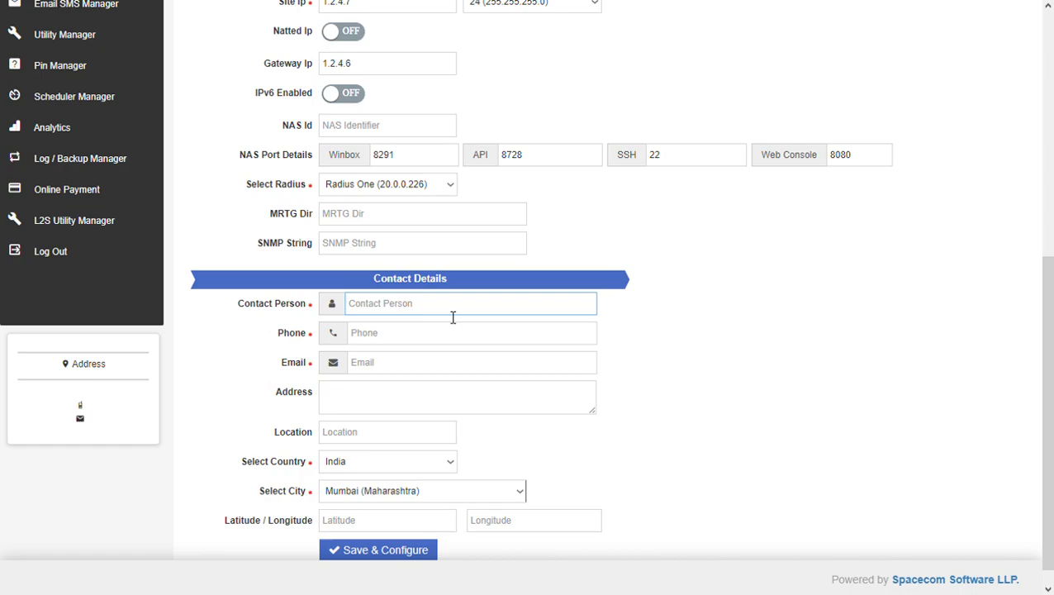
type("DEMO")
key("Tab")
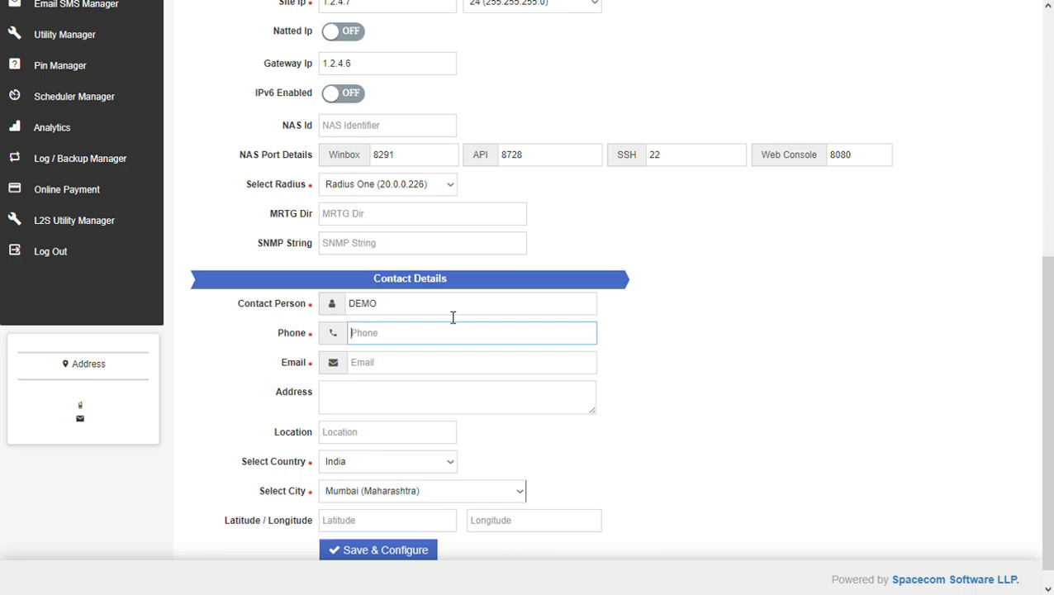
type("999999")
type("9999")
key("Tab")
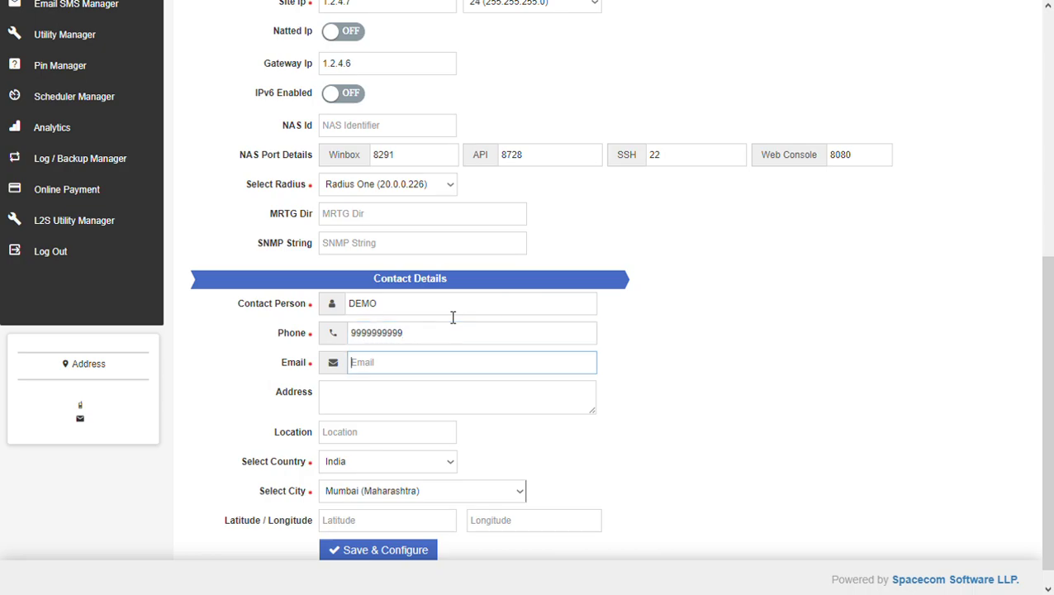
type("abc")
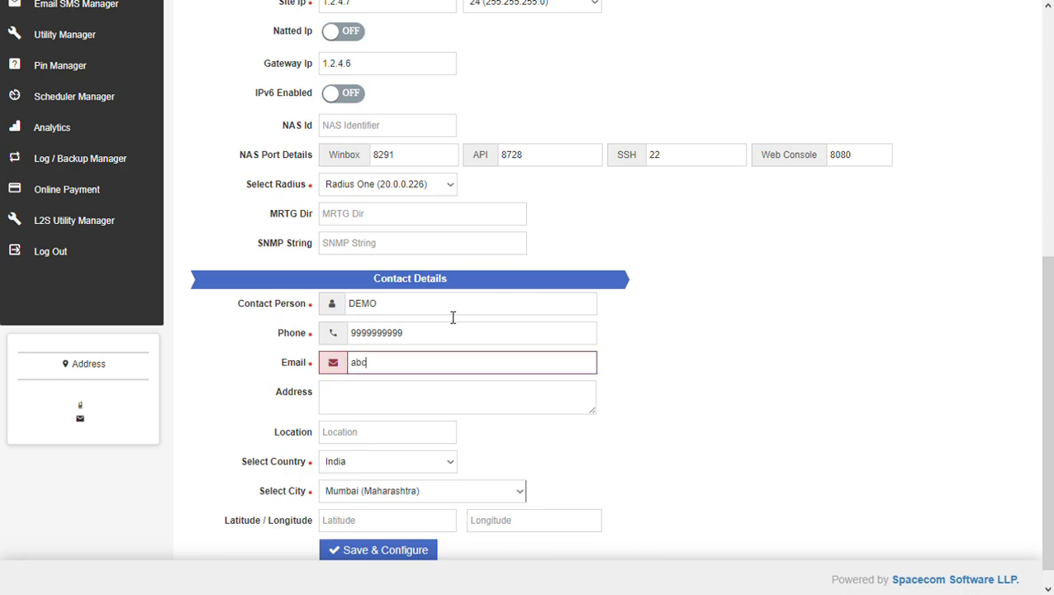
type("@gmail.c")
type("om")
scroll(469, 378, "down", 1)
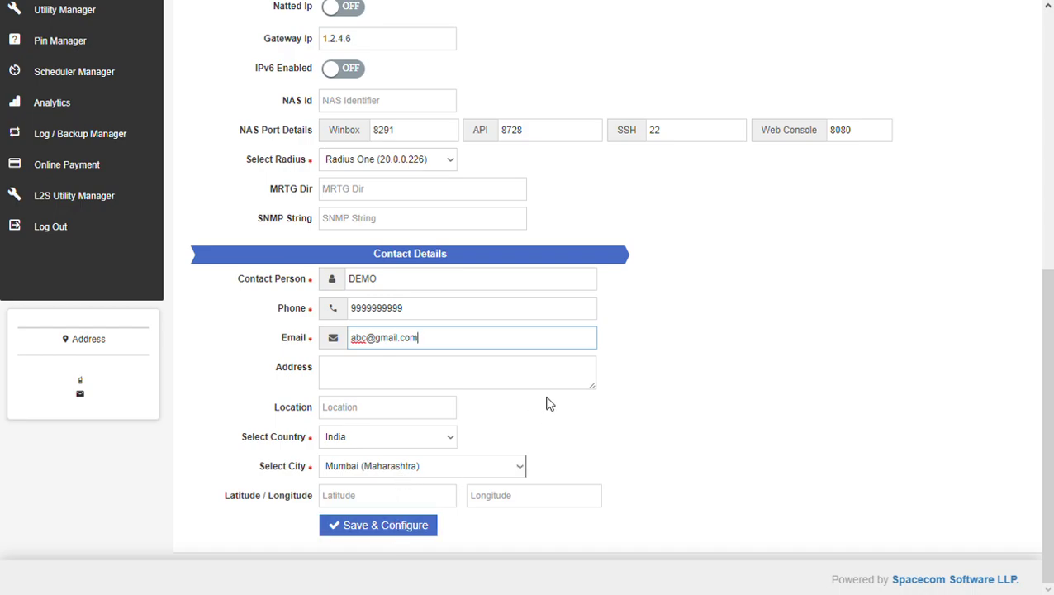
scroll(549, 403, "up", 2)
scroll(552, 404, "up", 3)
scroll(553, 405, "down", 5)
Save demo_edge, close the Site Sync dialog and view the site list.
left_click(398, 526)
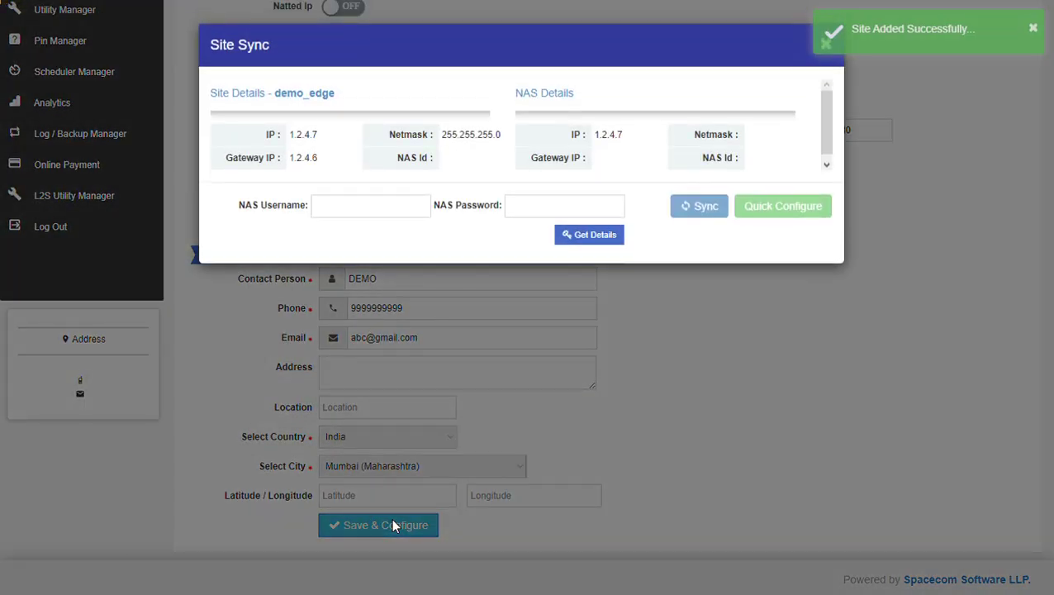
left_click(358, 222)
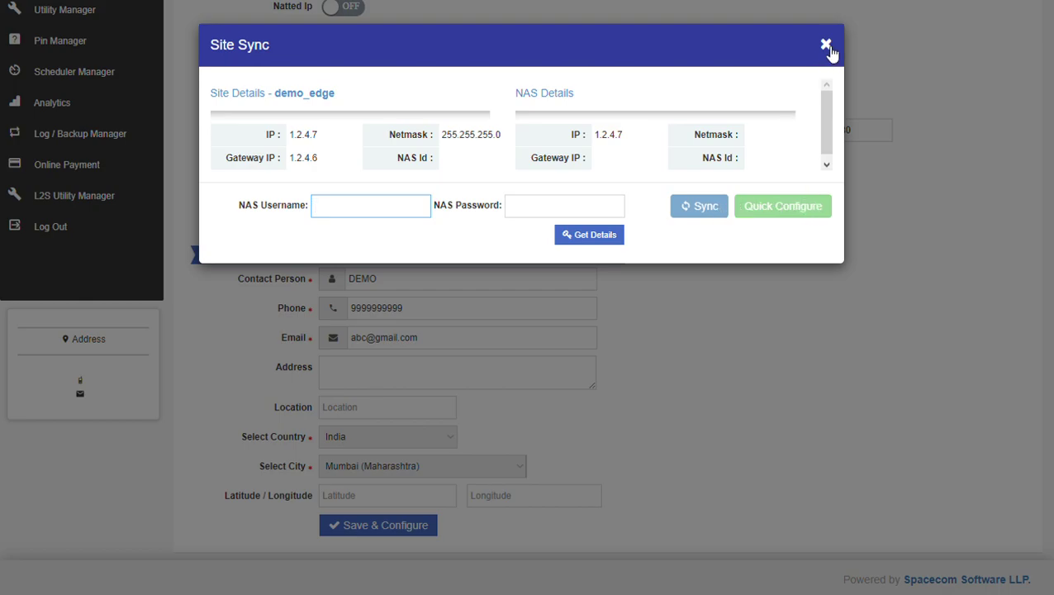
left_click(828, 47)
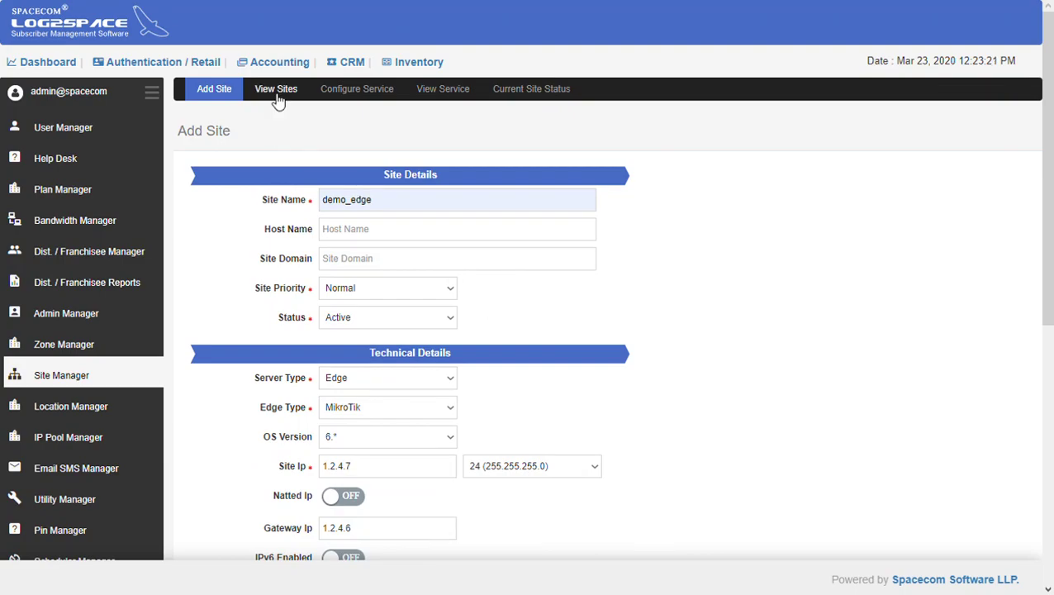
left_click(278, 97)
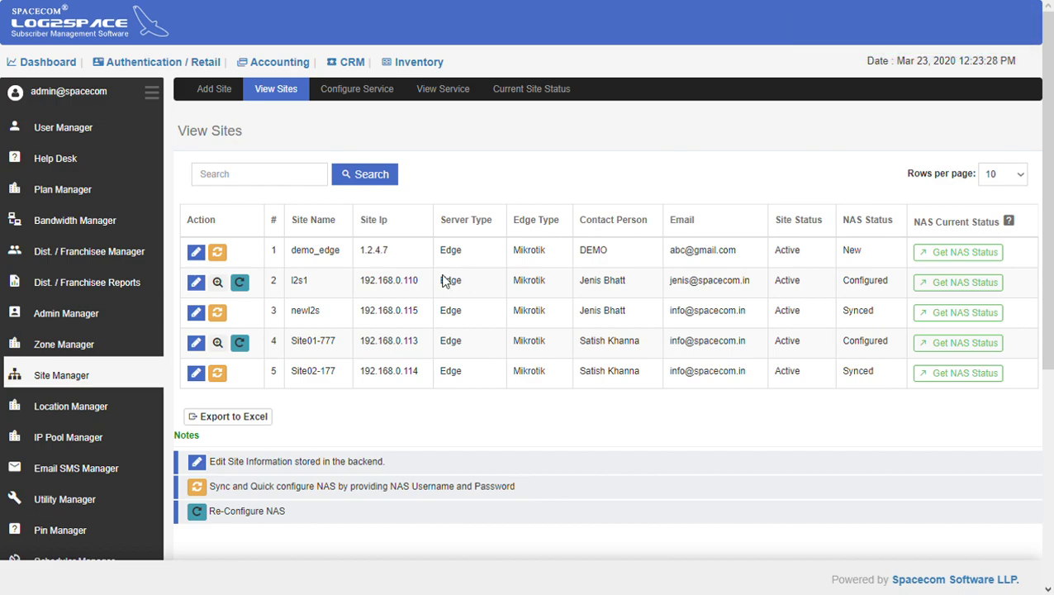
left_click(87, 314)
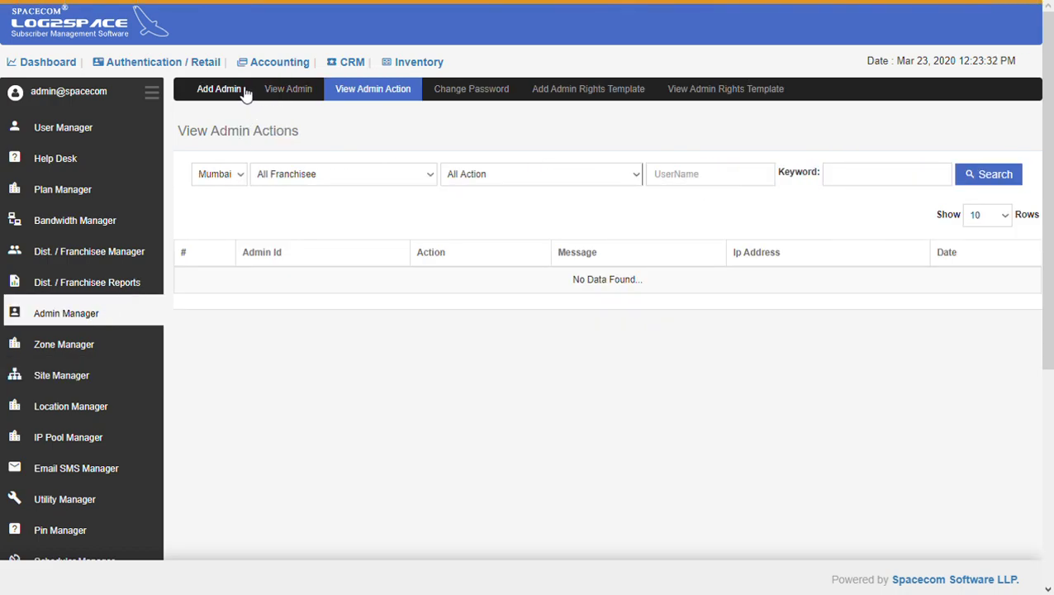
Start a new admin with Franchisee level and Direct Point Franchisee type.
left_click(244, 92)
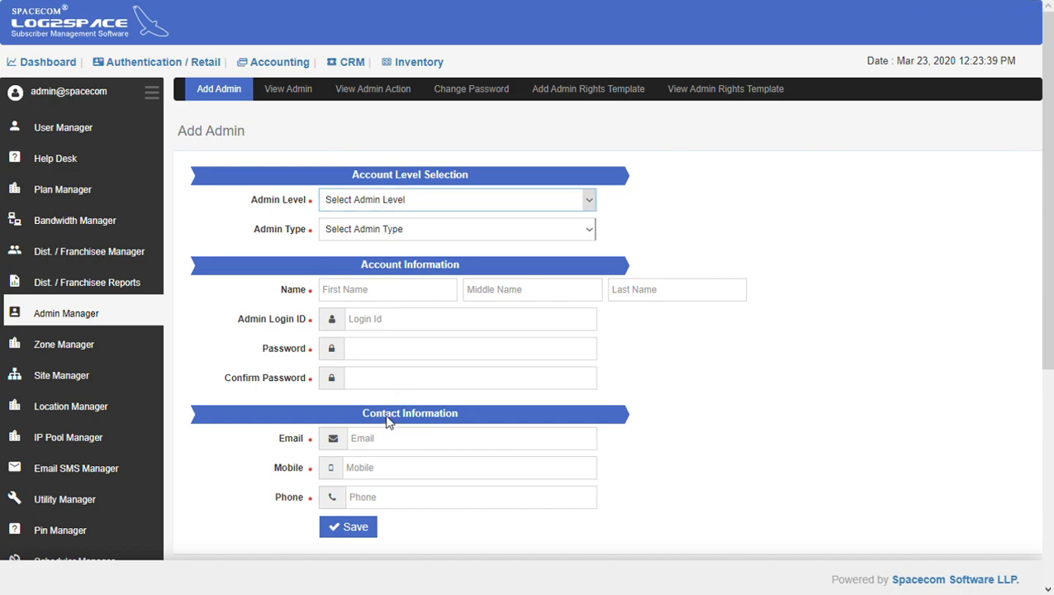
key("f")
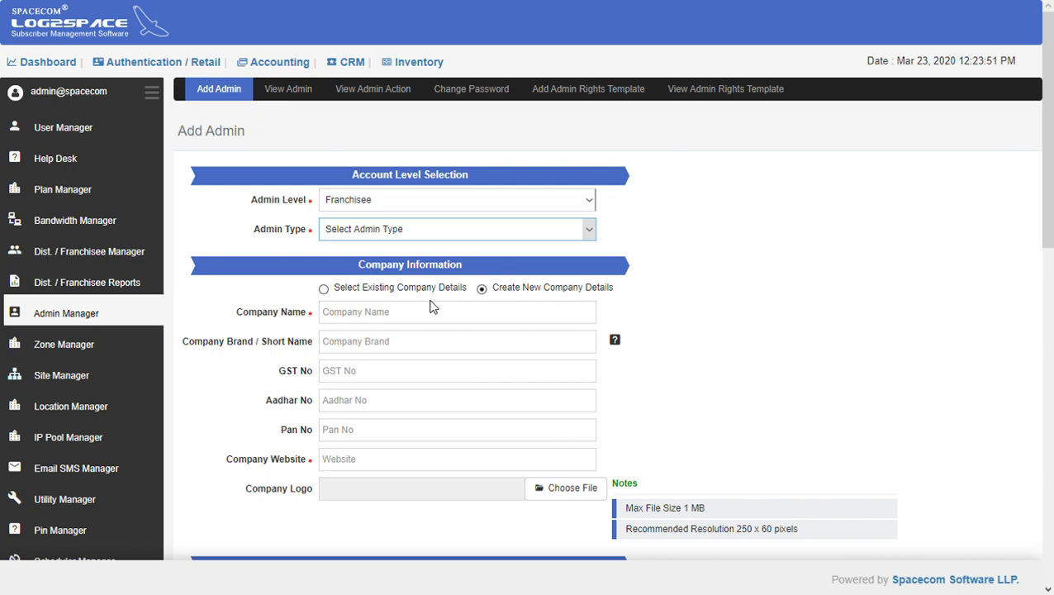
key("Down")
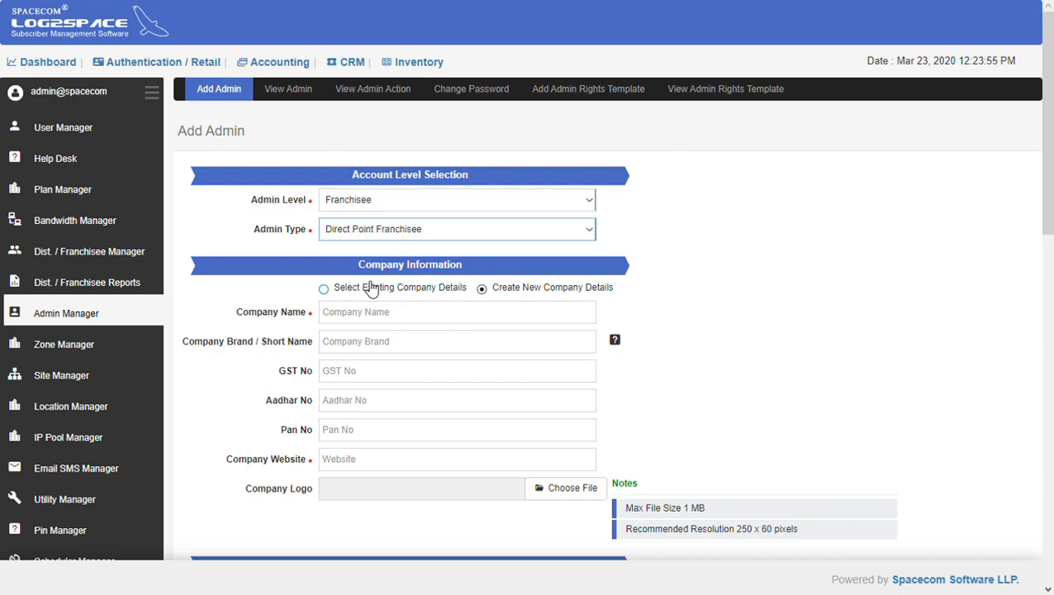
left_click(427, 318)
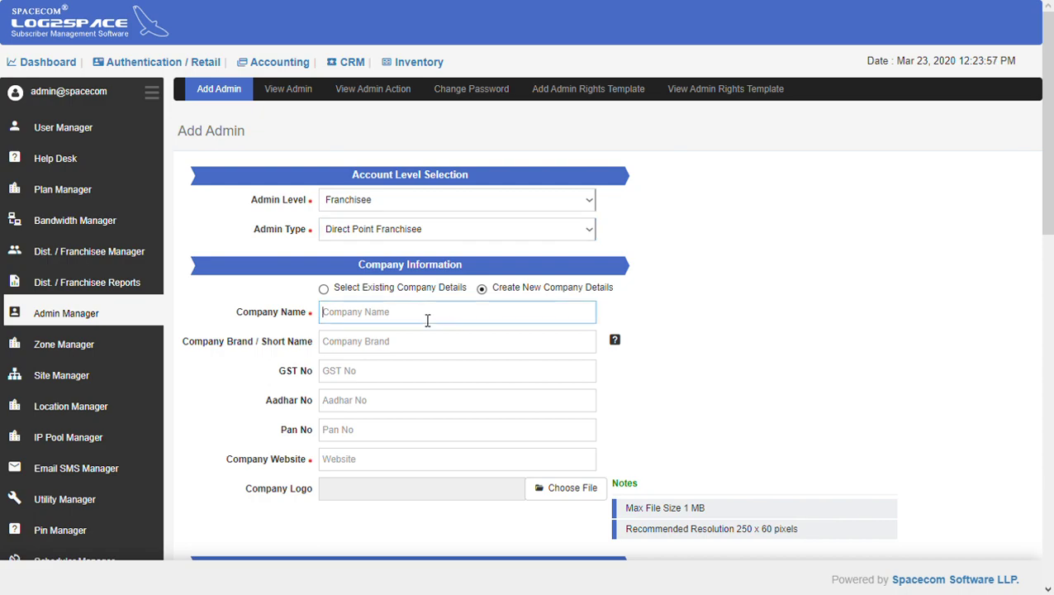
Set the company name to Spacecom Broadband from the autocomplete suggestion.
type("S")
type("pa")
key("Down")
key("Return")
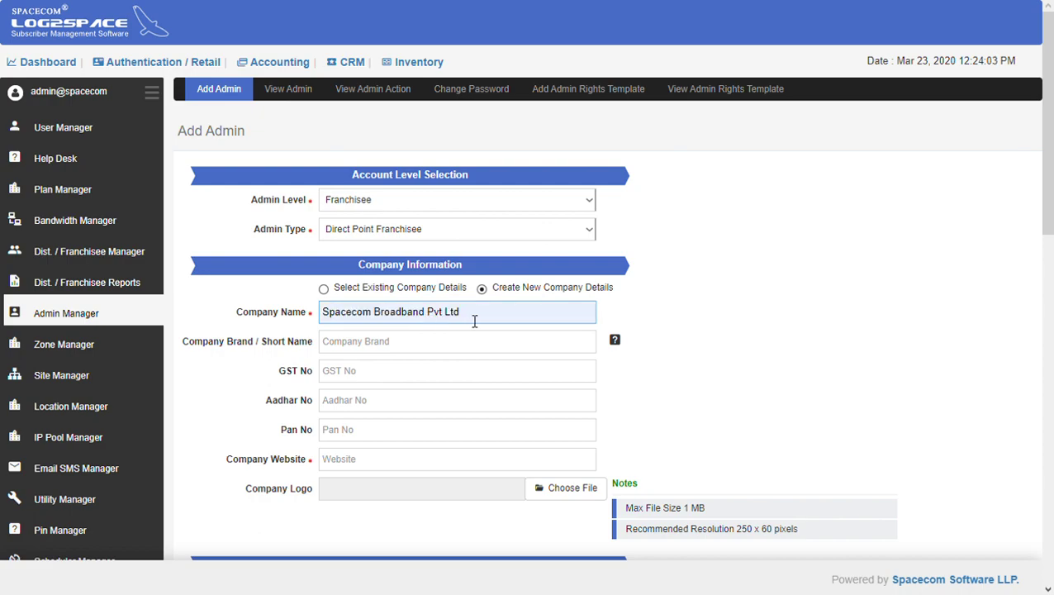
left_click(514, 323)
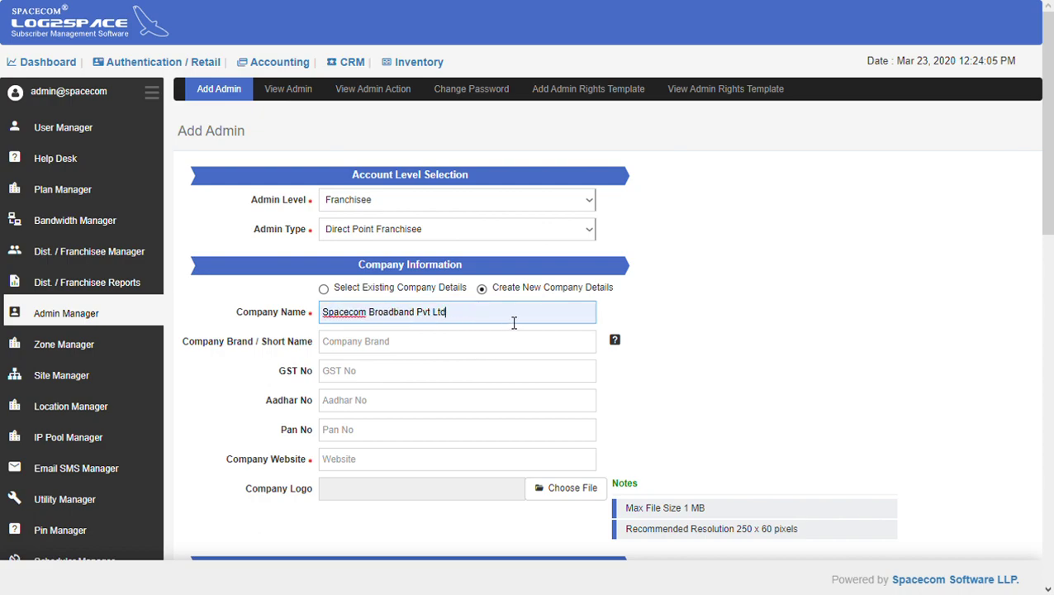
key("BackSpace")
key("BackSpace")
key("BackSpace")
key("BackSpace")
key("BackSpace")
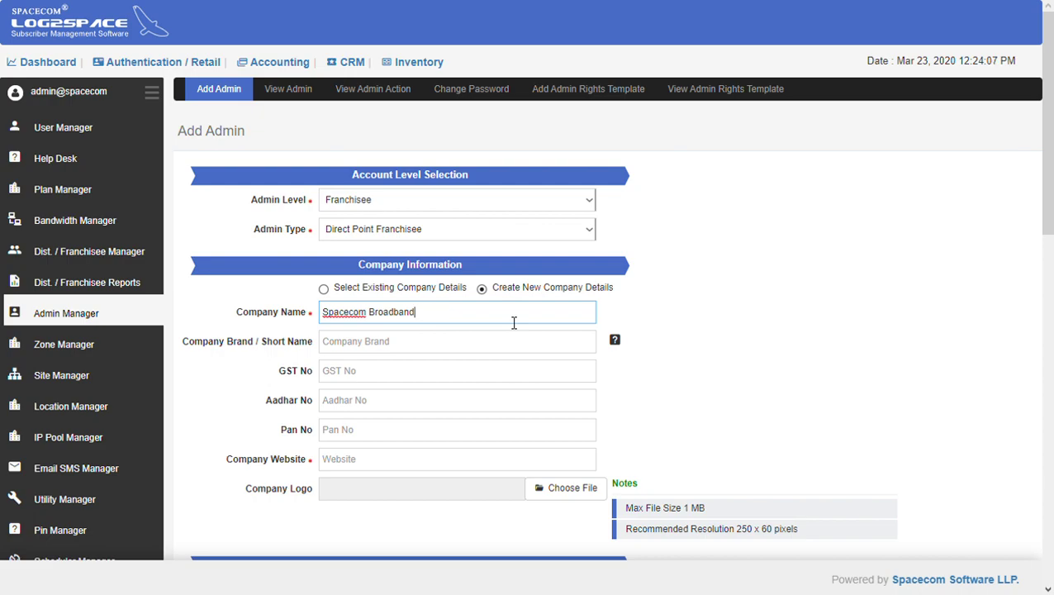
key("Tab")
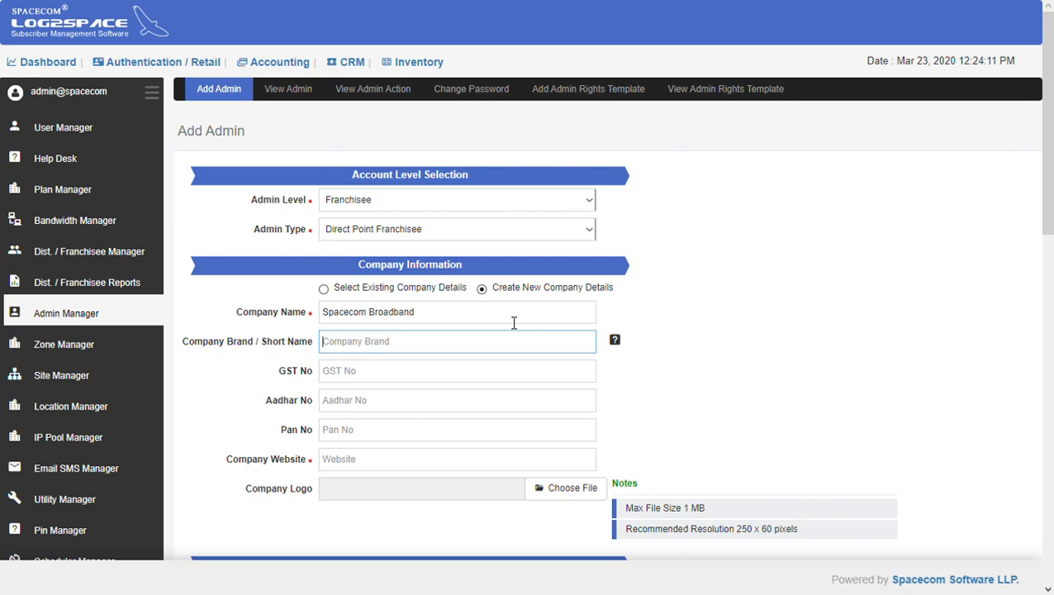
type("SP")
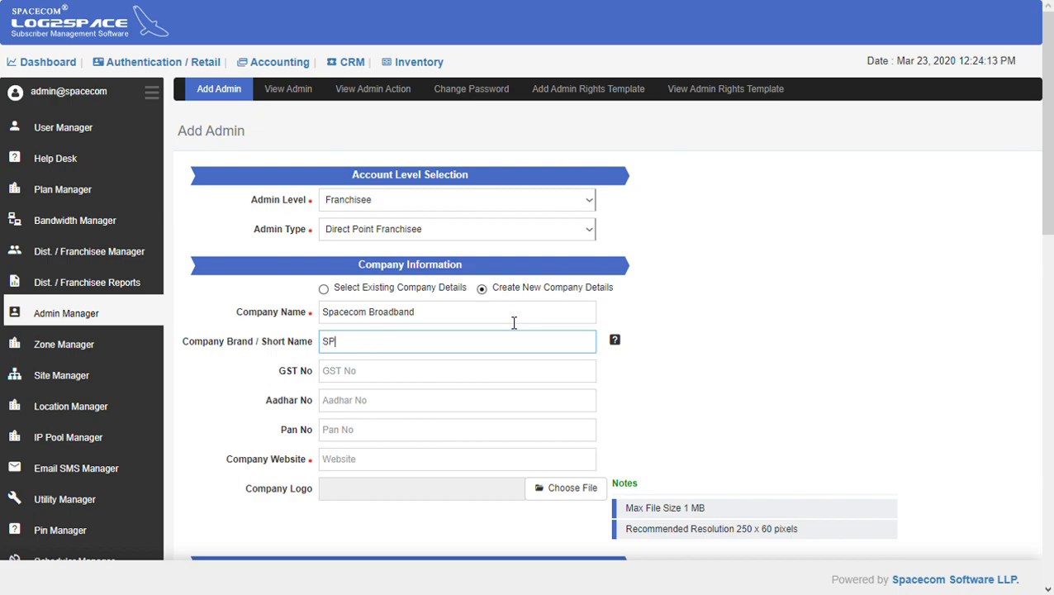
type("BB")
left_click(439, 380)
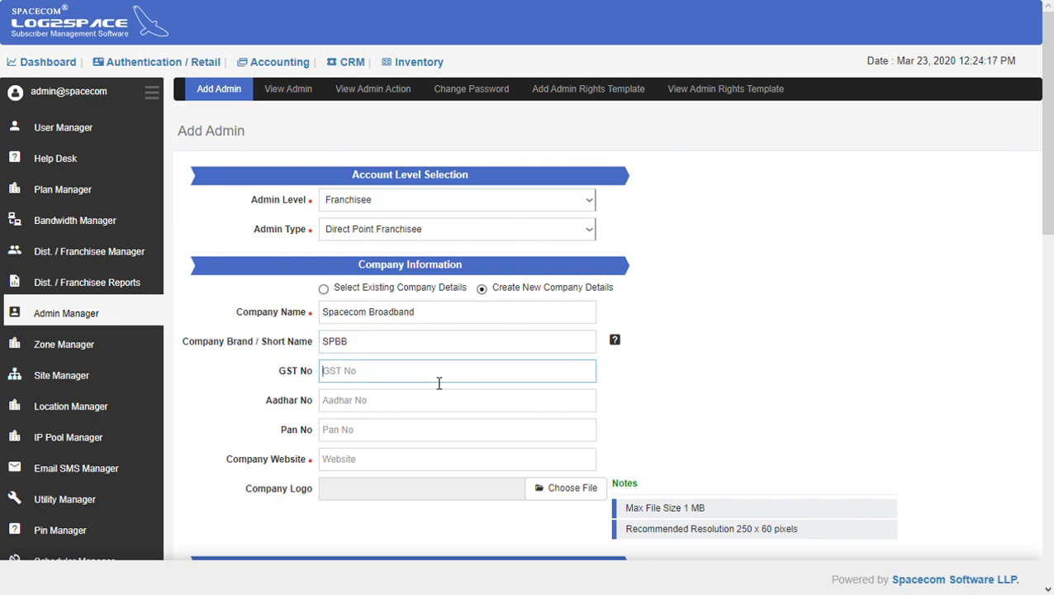
type("27aaaaaaaaaa")
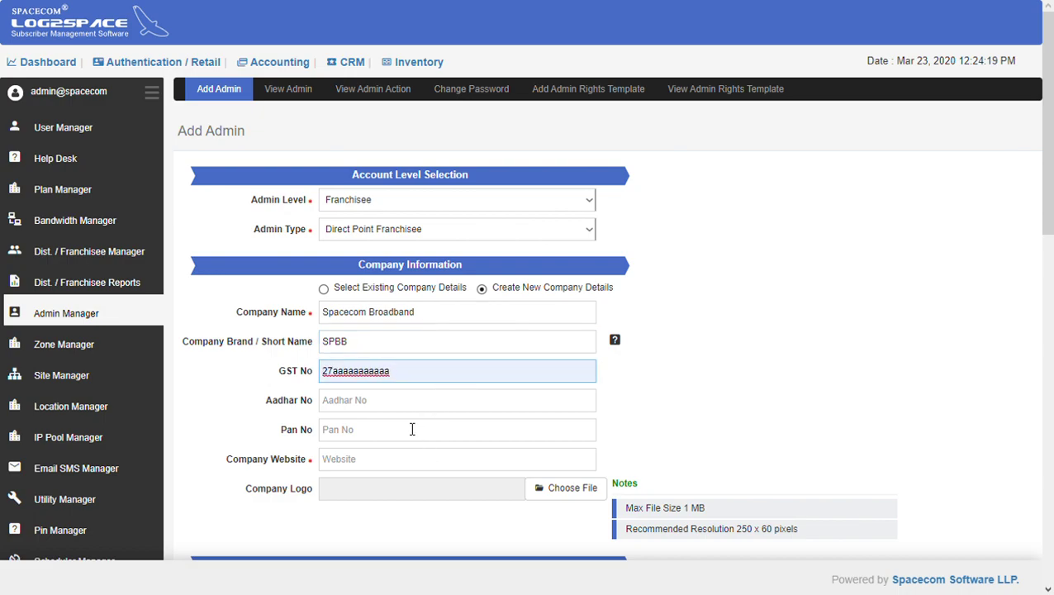
left_click(393, 459)
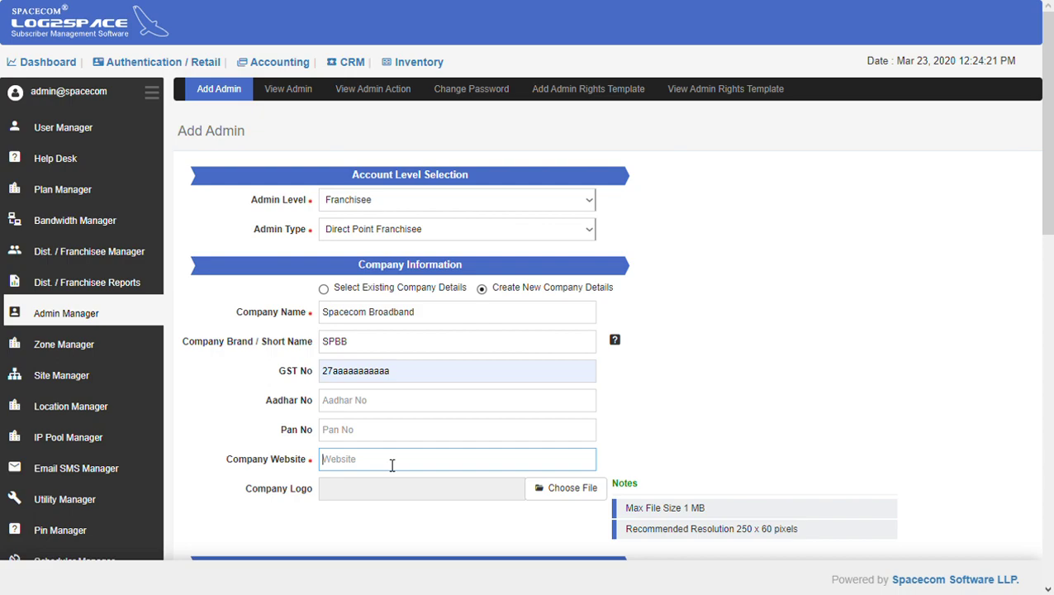
type("www.spa")
type("cecom.in")
key("Tab")
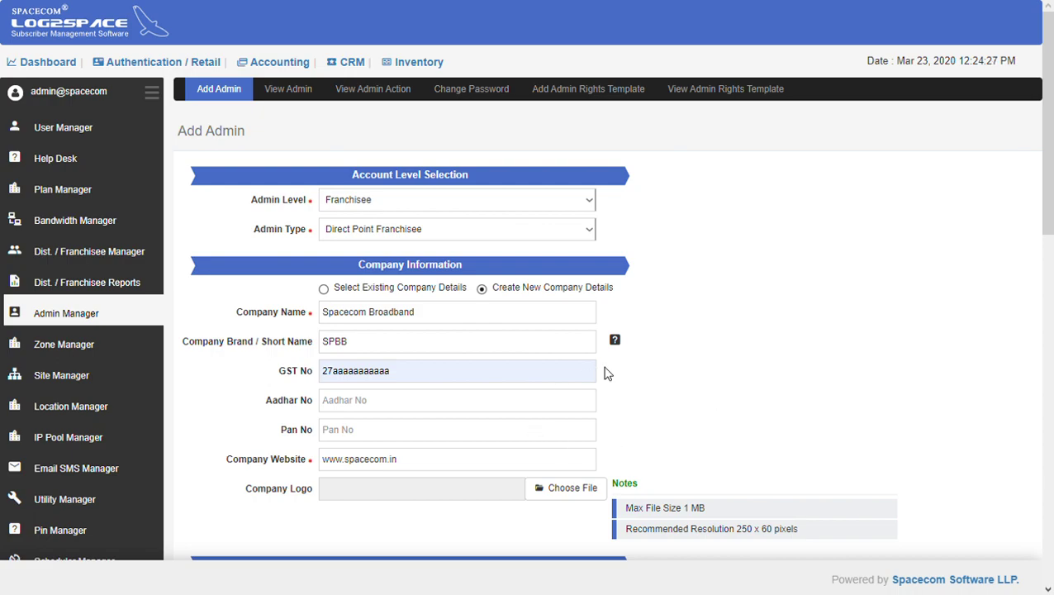
Enter registered address Kalina, CST Road with city Mumbai.
scroll(605, 369, "down", 3)
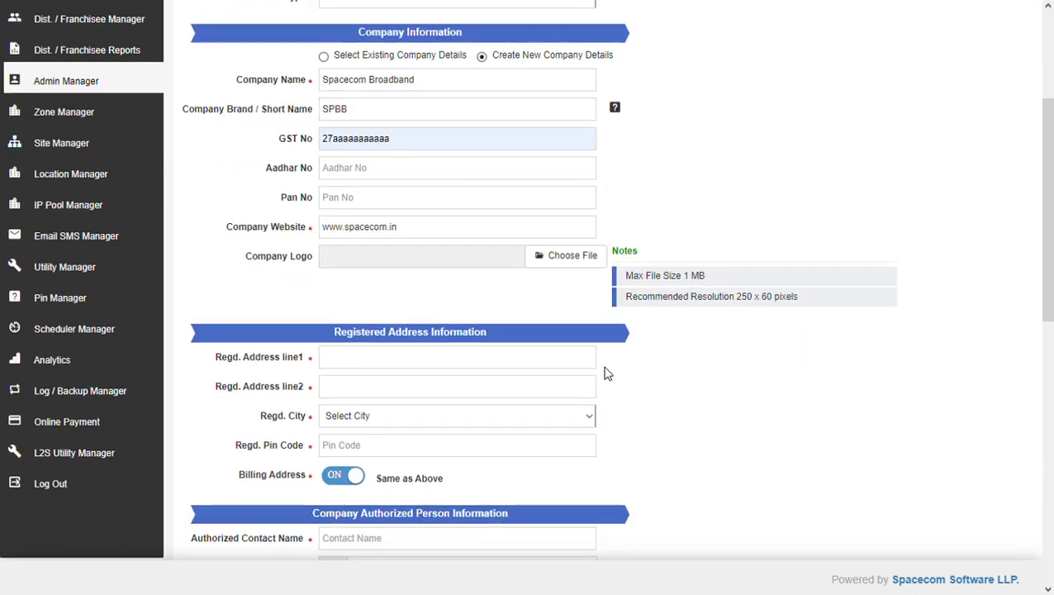
left_click(431, 359)
type("Kalina")
key("Tab")
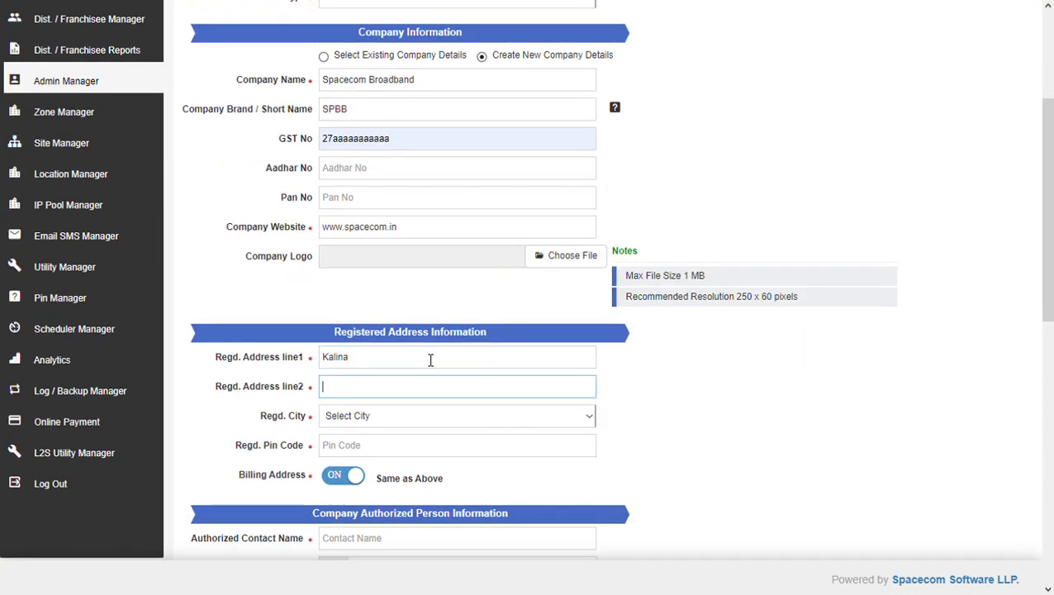
type("CS")
type("T Road")
key("Tab")
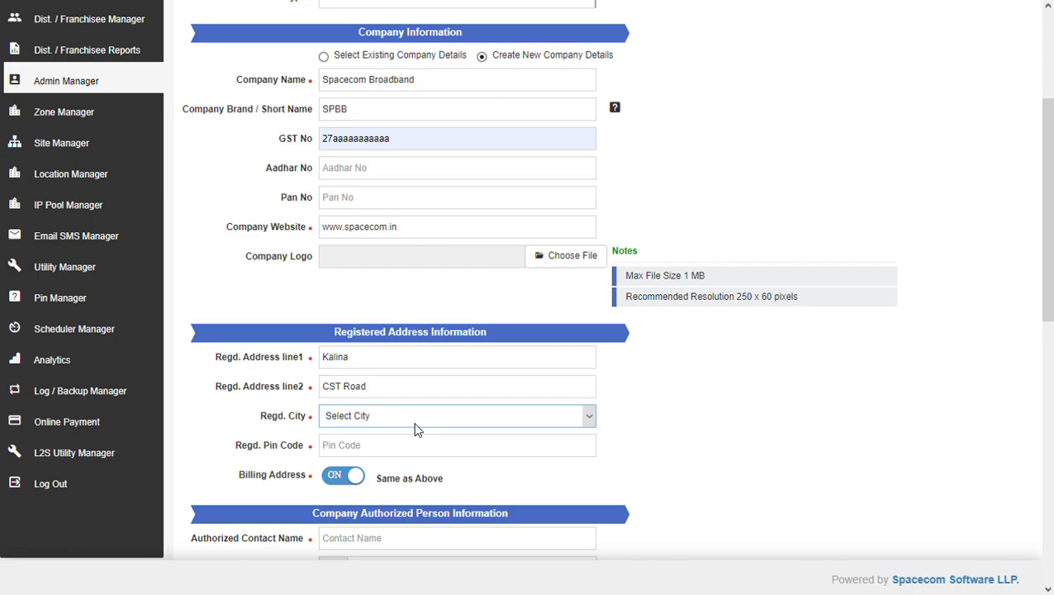
type("mu")
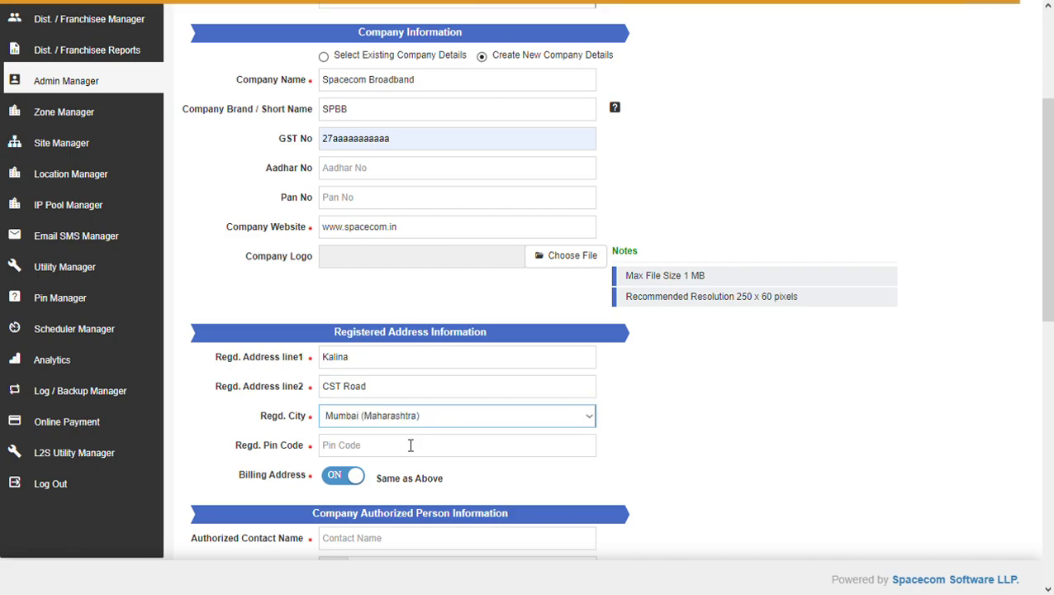
left_click(405, 454)
type("400")
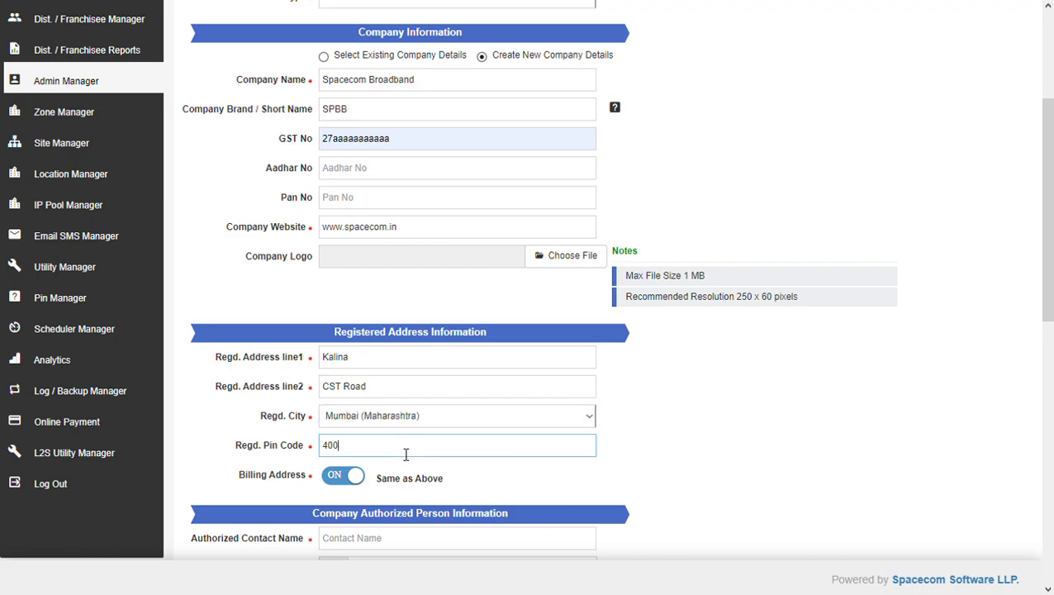
type("098")
scroll(406, 454, "down", 3)
scroll(406, 454, "down", 2)
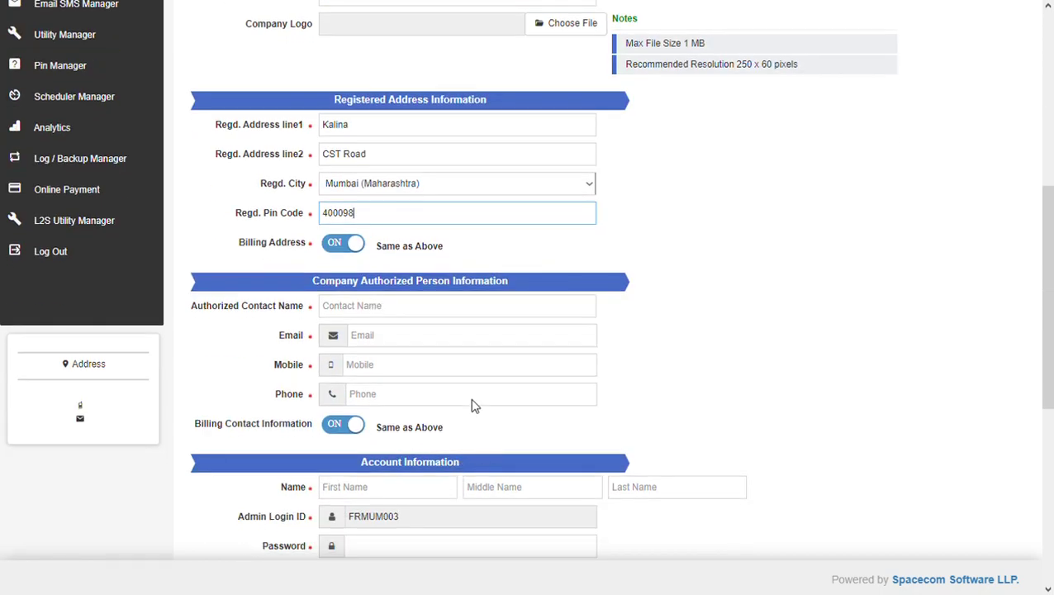
left_click(370, 307)
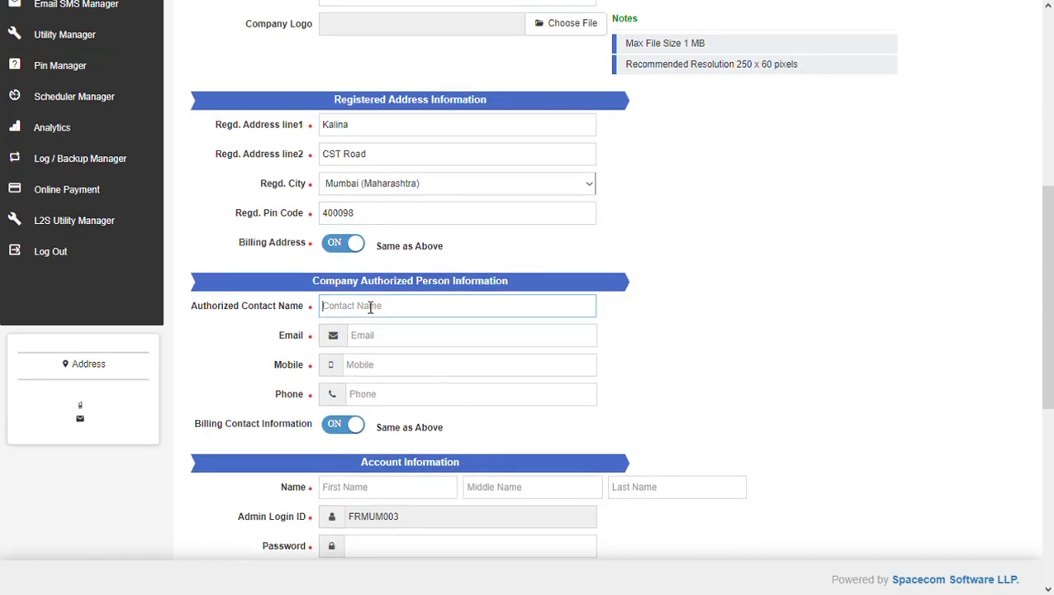
type("Demo")
key("Tab")
type("a")
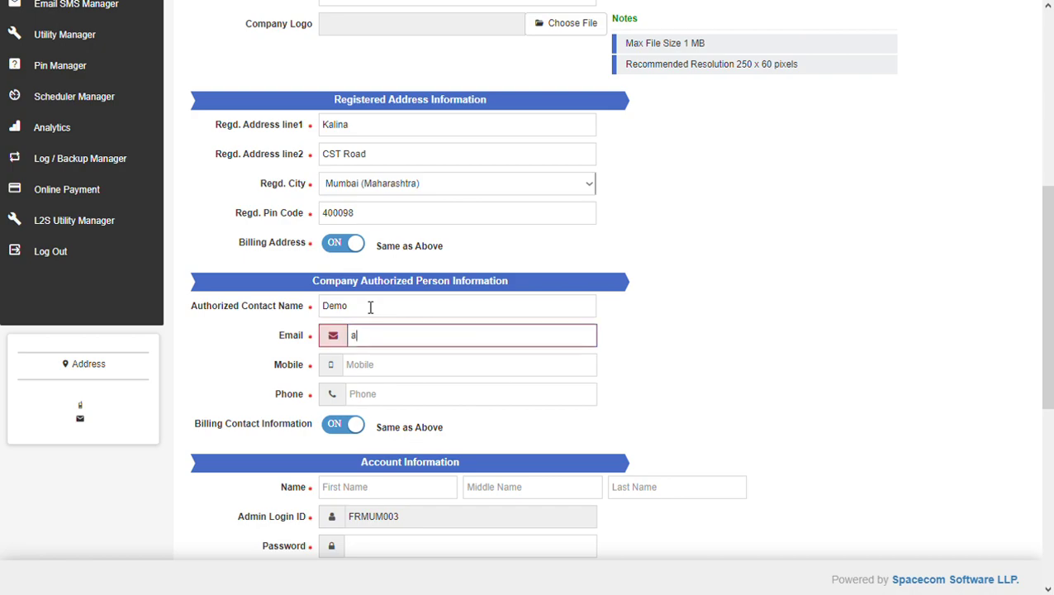
type("bc@gmail.")
type("com")
key("Tab")
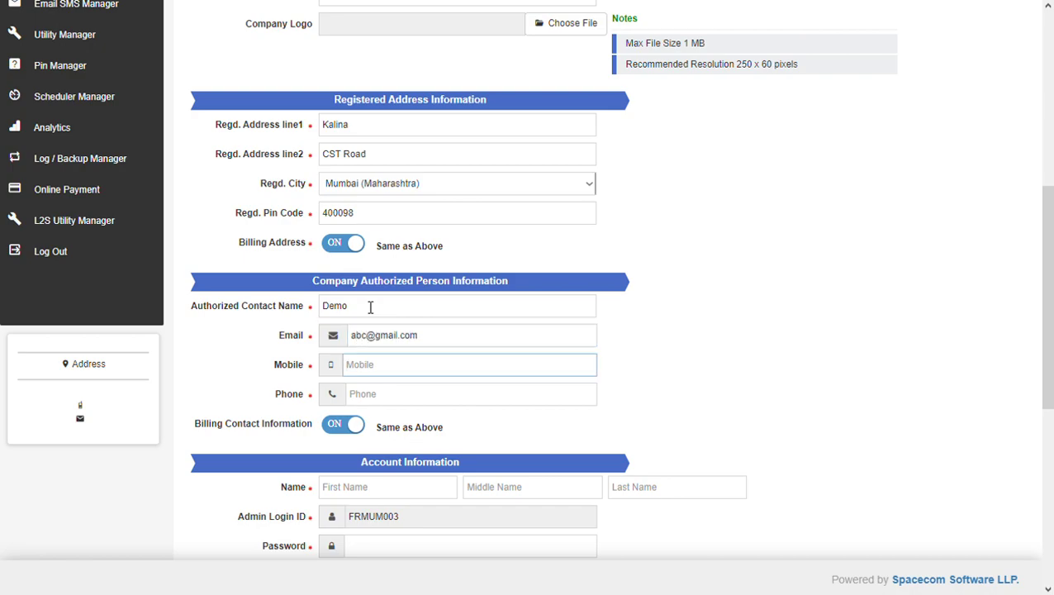
type("99999999")
type("99")
key("Tab")
key("shift+Tab")
key("Tab")
key("ctrl+v")
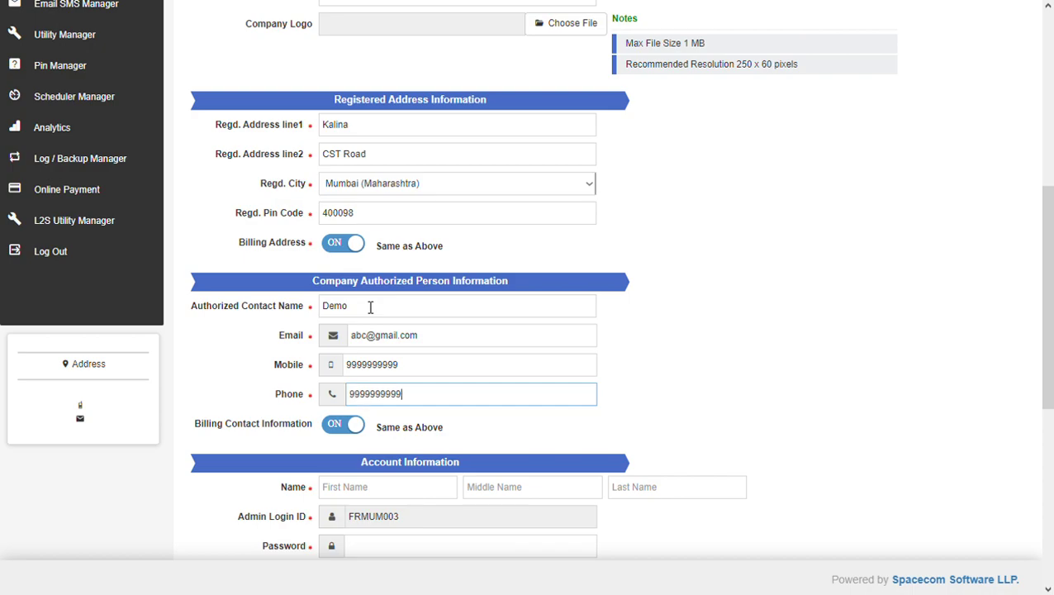
Enter Demo as the admin's first, middle and last name.
scroll(382, 308, "down", 3)
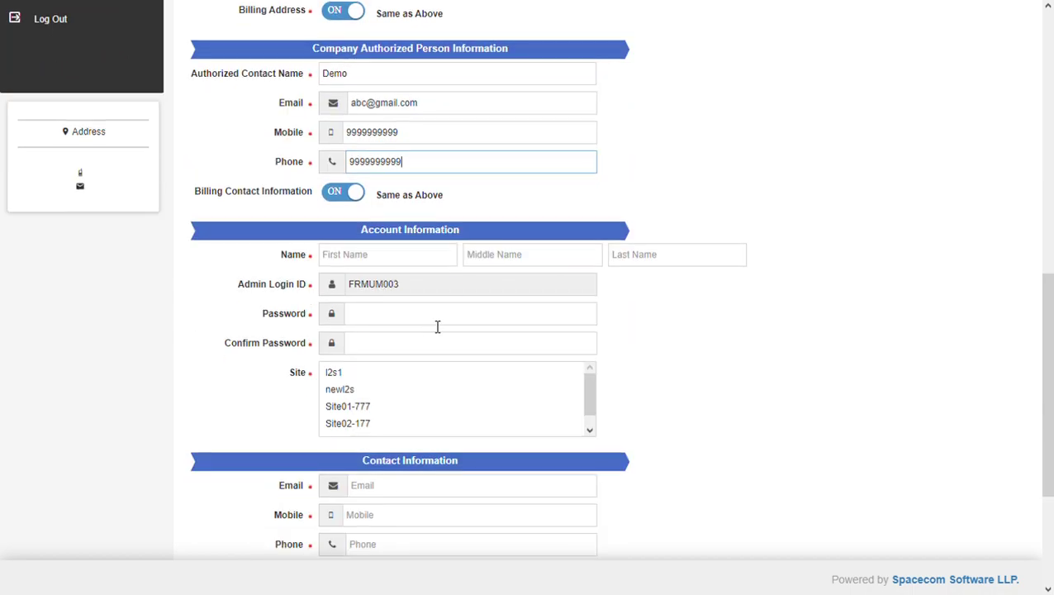
left_click(404, 266)
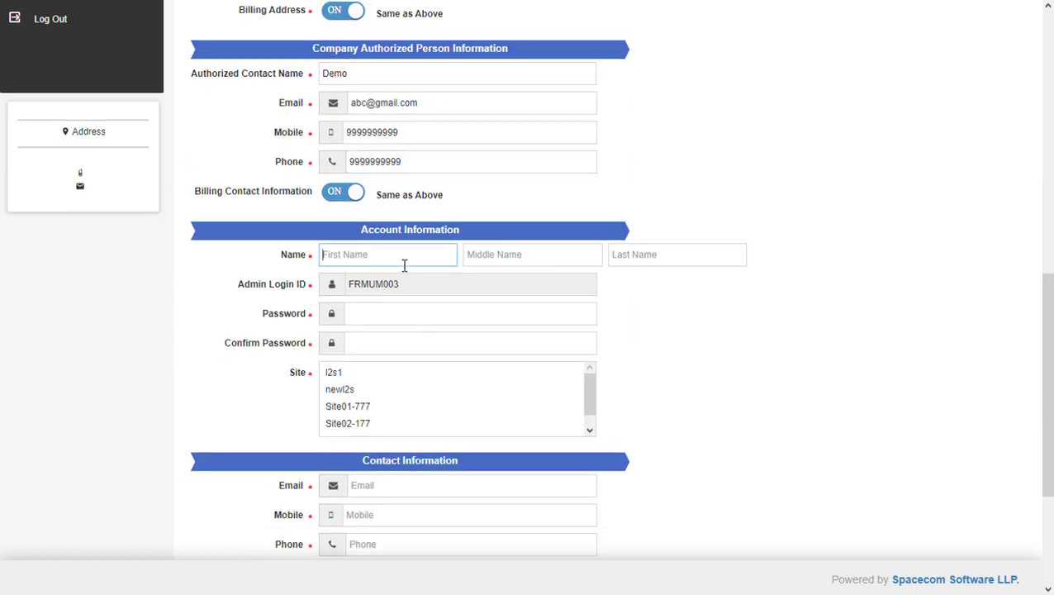
type("Demo")
key("Tab")
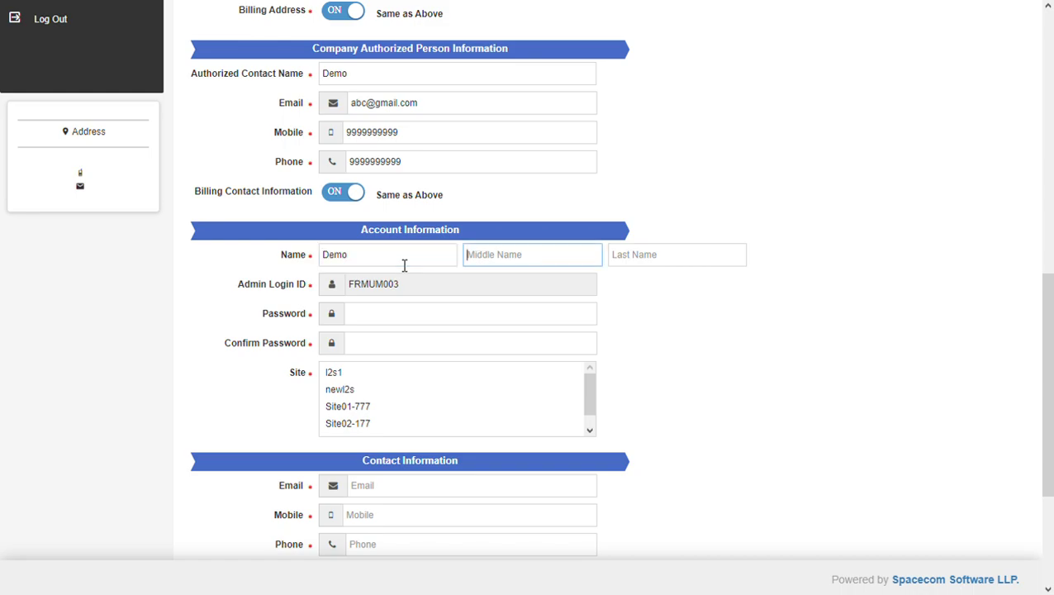
type("Demo")
key("Tab")
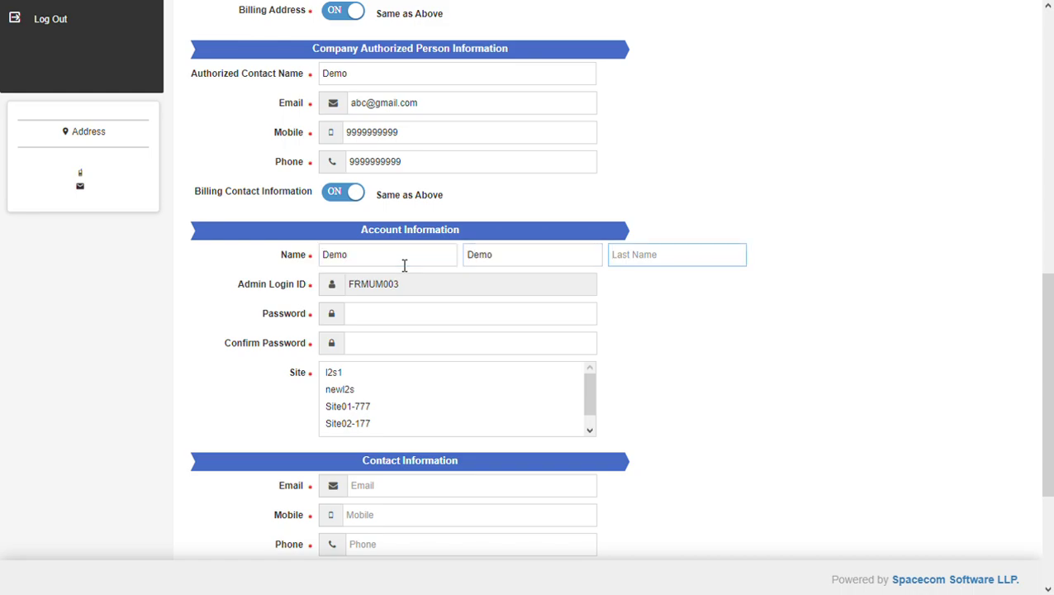
type("Demo")
Enter and confirm the admin password, then assign site demo_edge.
key("Tab")
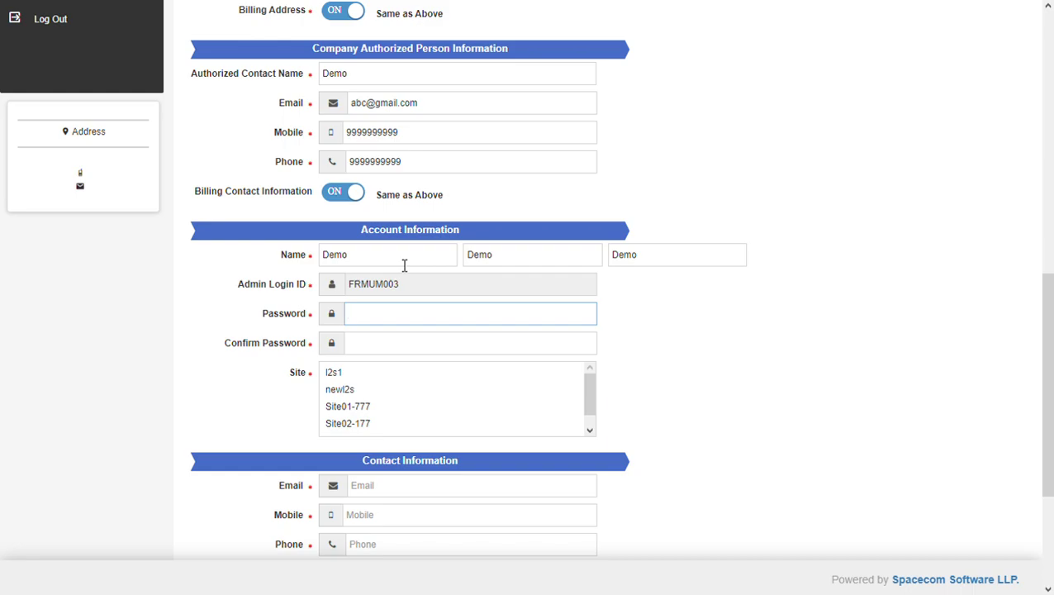
key("Tab")
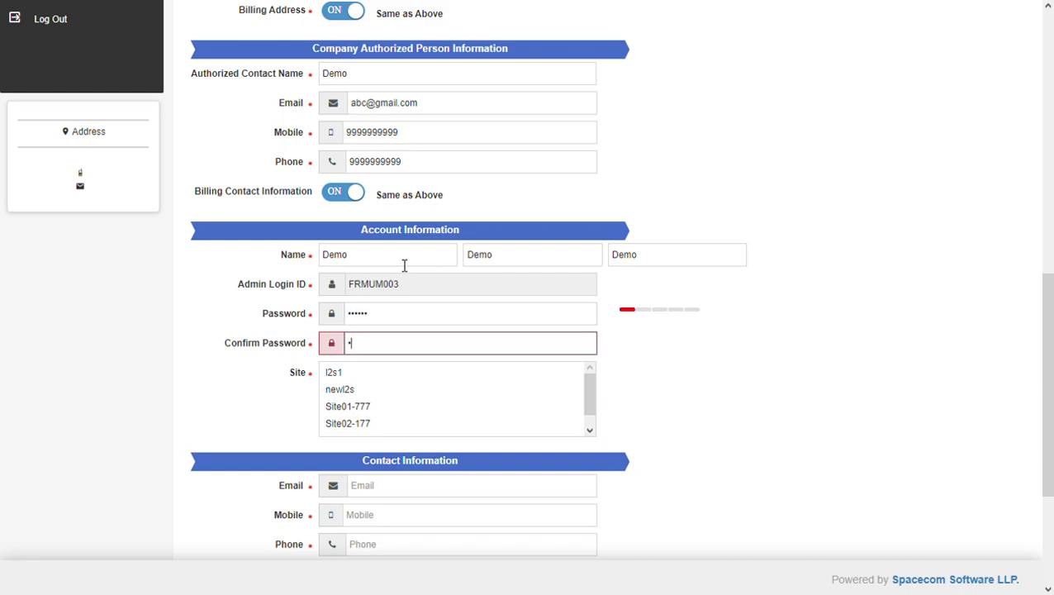
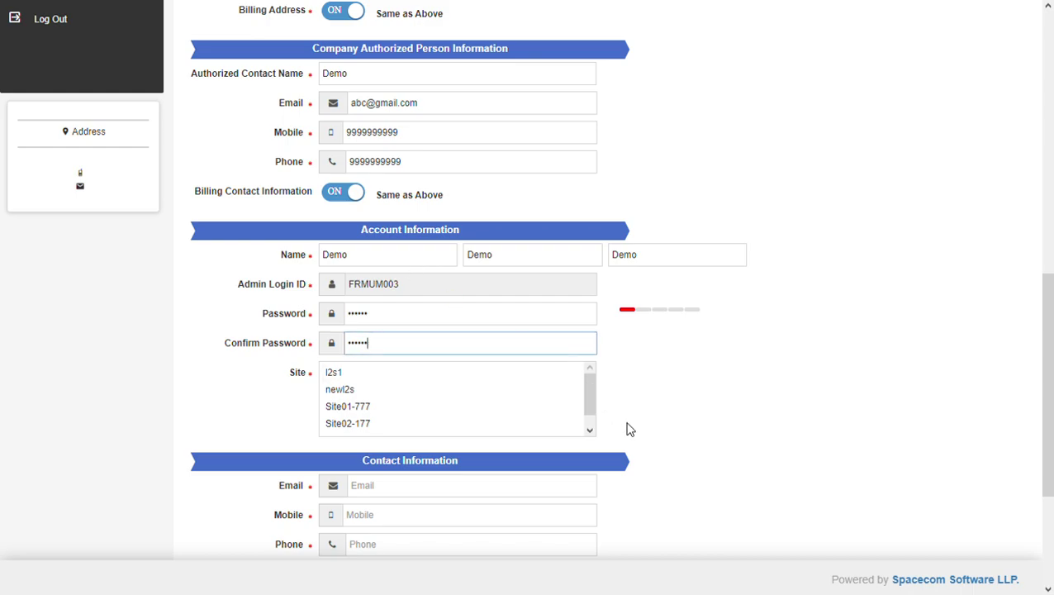
left_click_drag(587, 393, 588, 418)
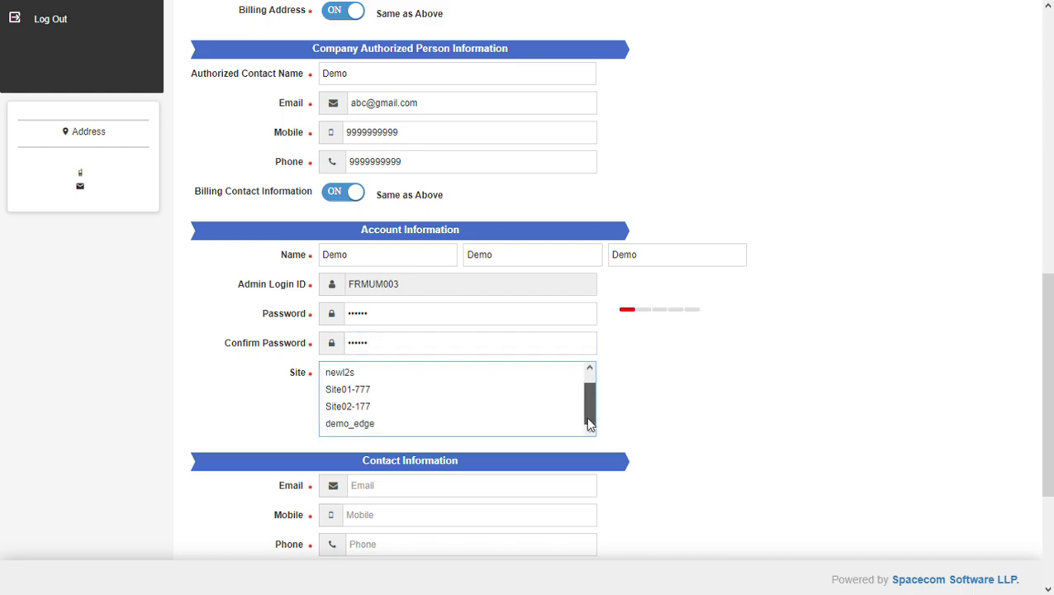
left_click(403, 425)
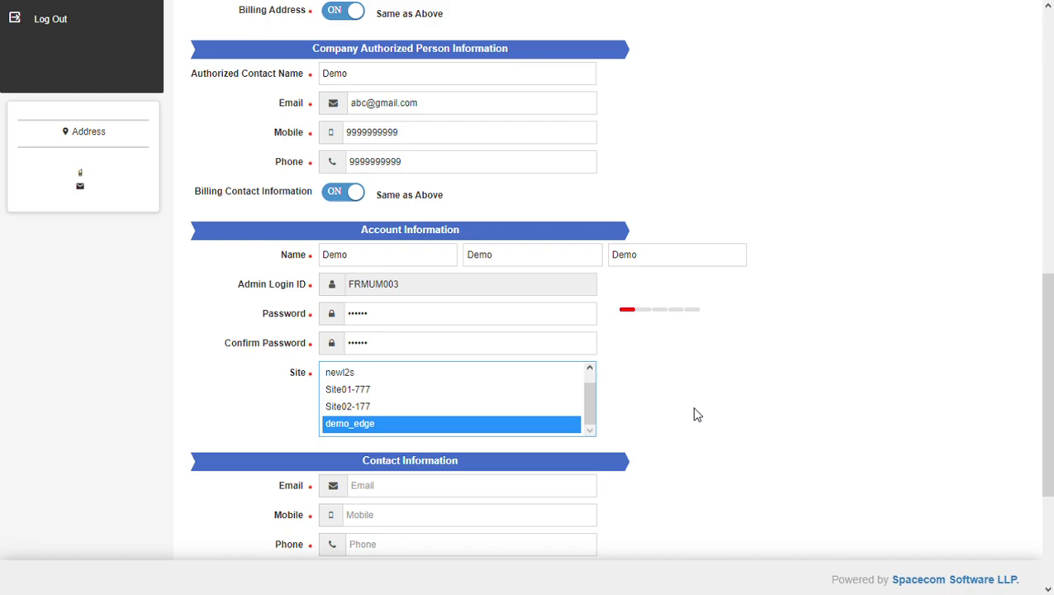
scroll(694, 414, "down", 3)
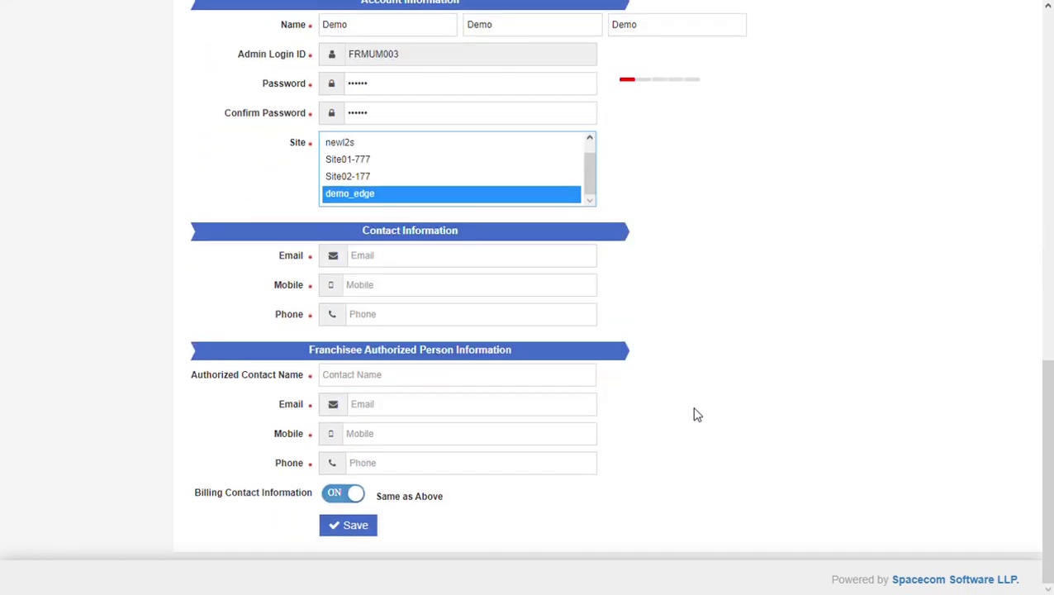
left_click(461, 265)
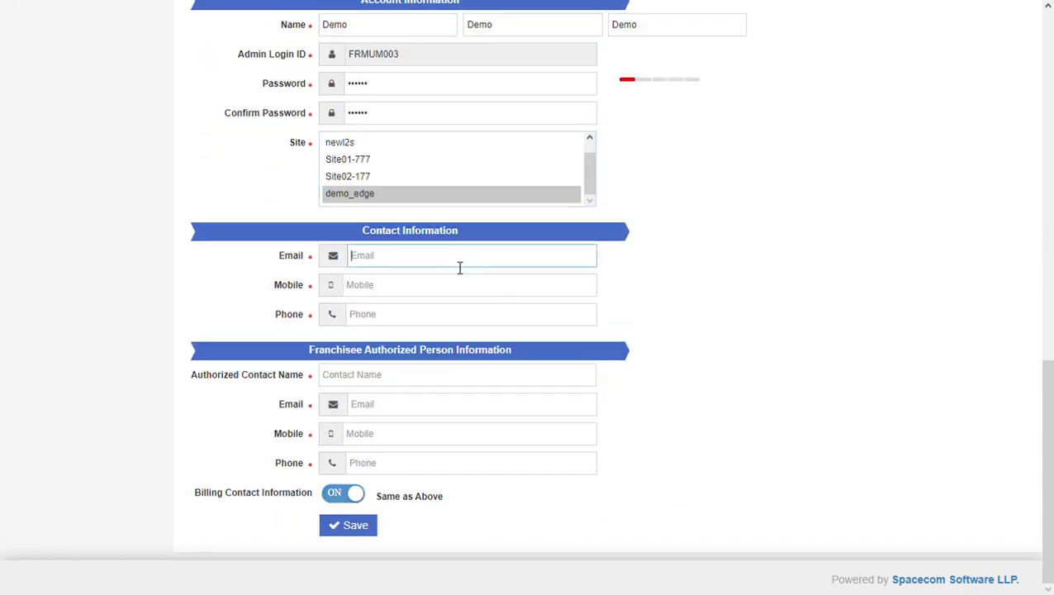
type("abc@")
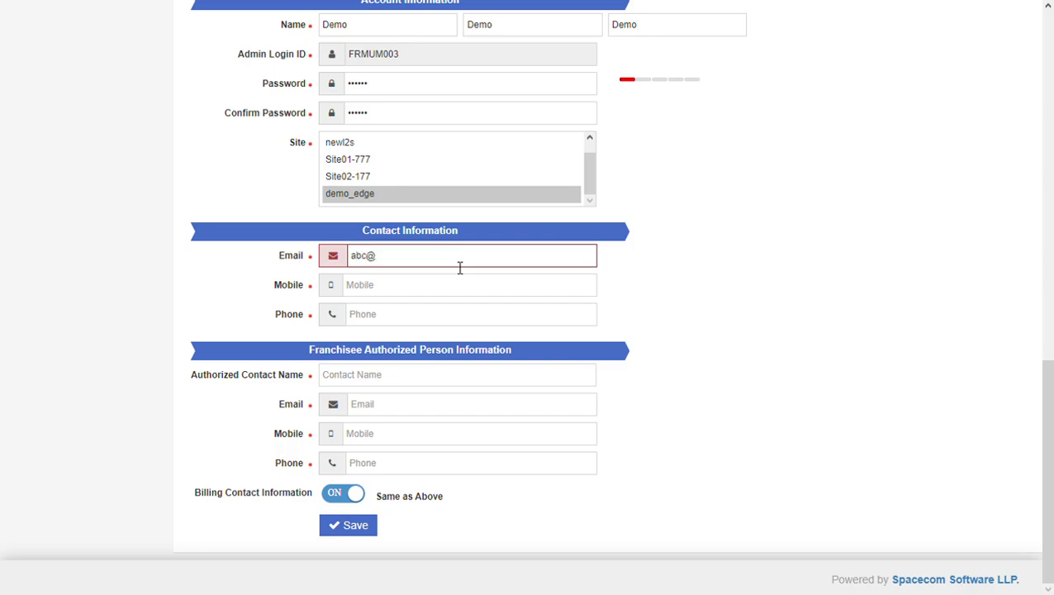
type("g.com")
key("Tab")
type("99")
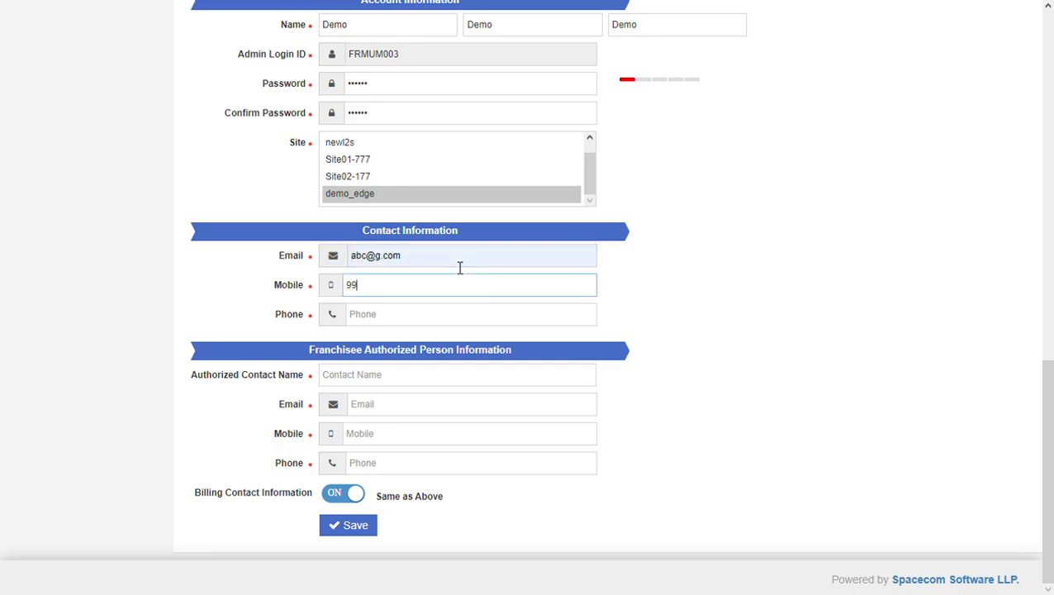
type("99999999")
key("ctrl+a")
key("ctrl+c")
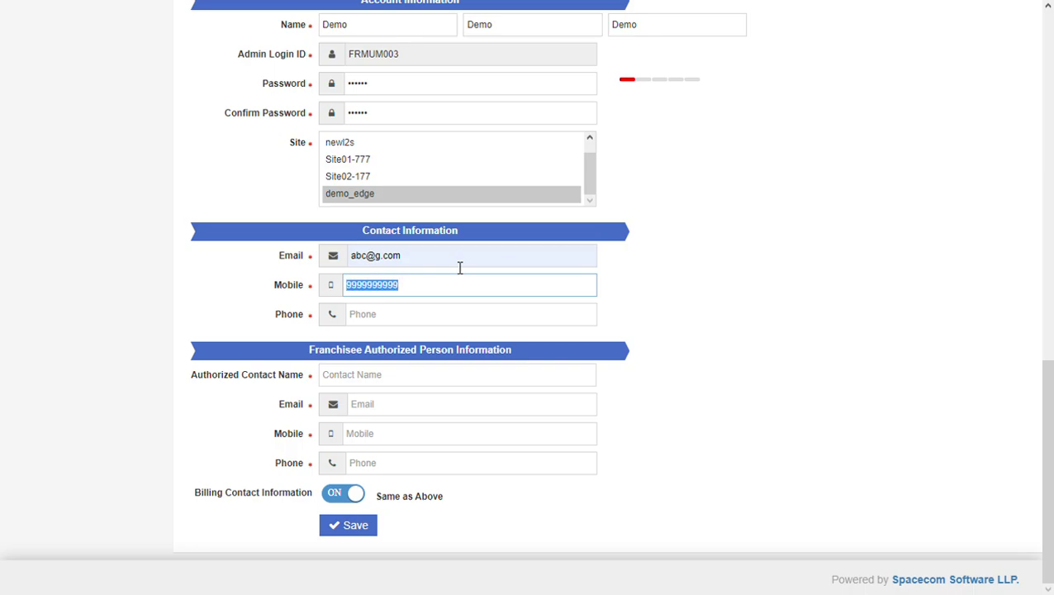
key("Tab")
key("ctrl+v")
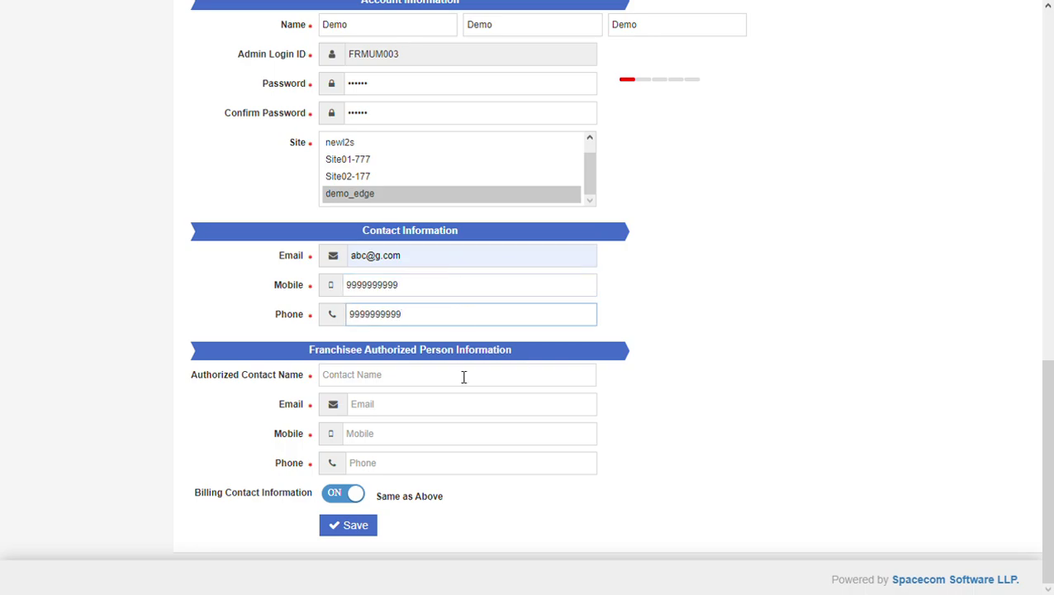
left_click(451, 378)
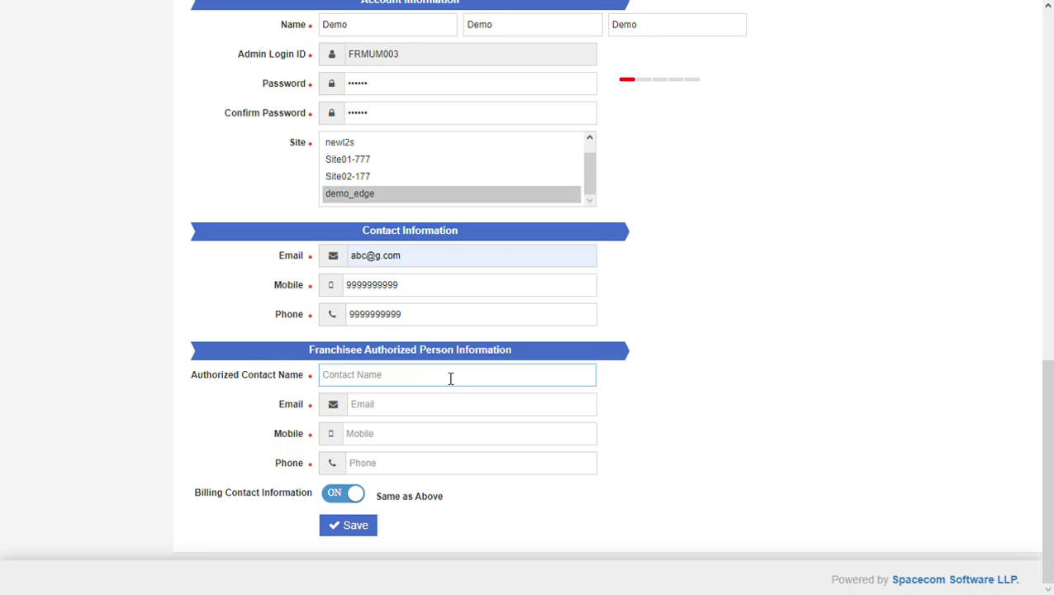
key("Tab")
type("abc")
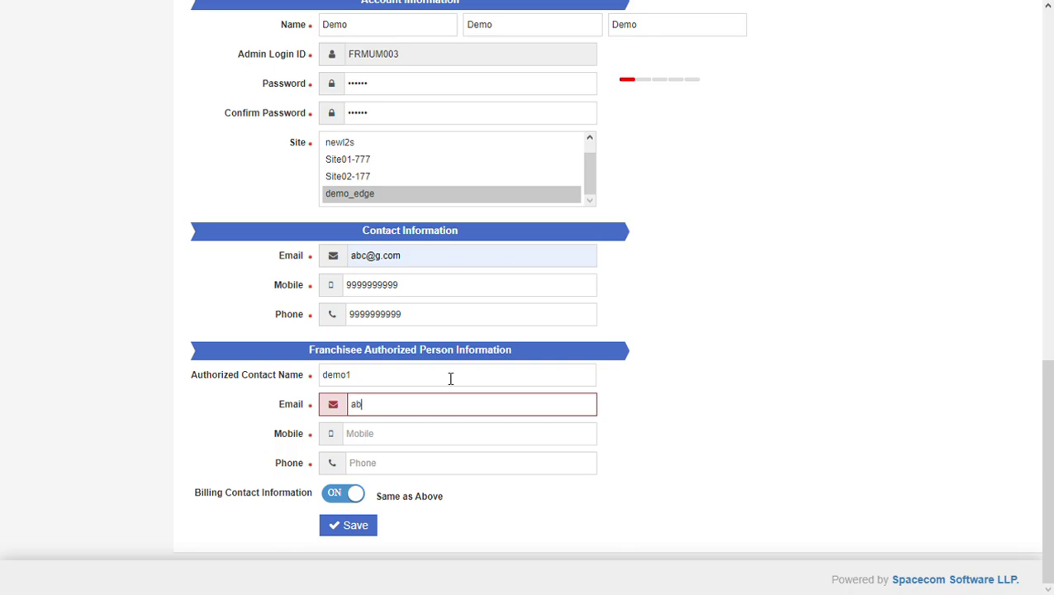
type("1@g")
type(".com")
key("Tab")
type("88")
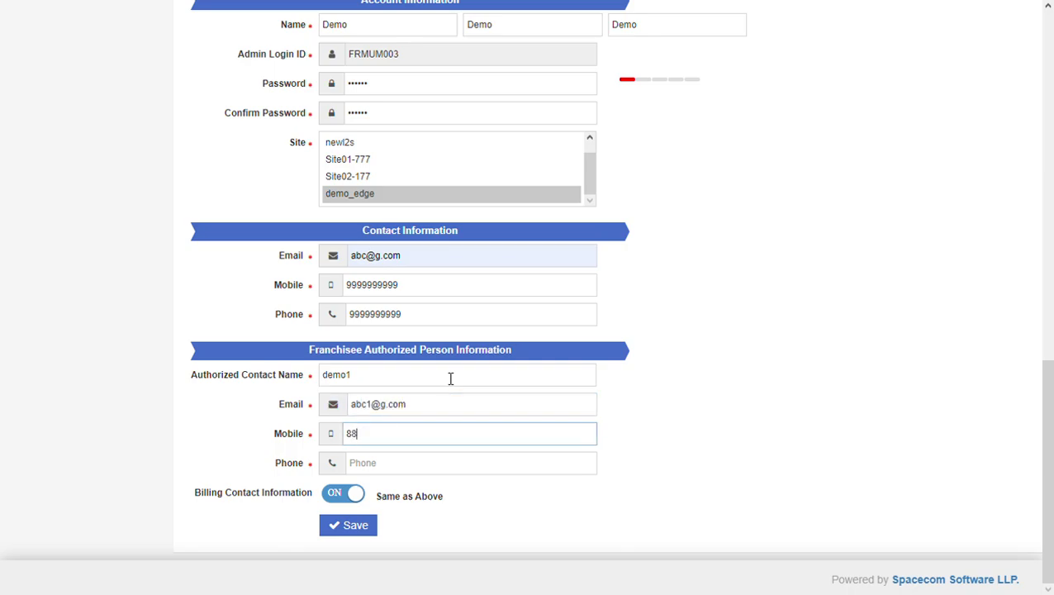
type("88888888")
key("ctrl+a")
key("ctrl+c")
key("Tab")
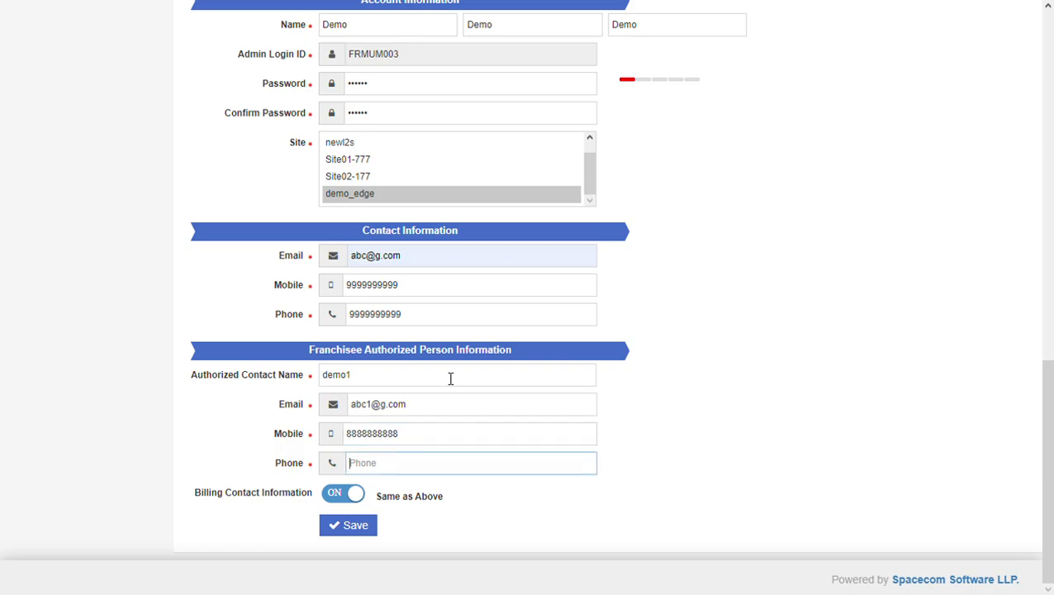
key("ctrl+v")
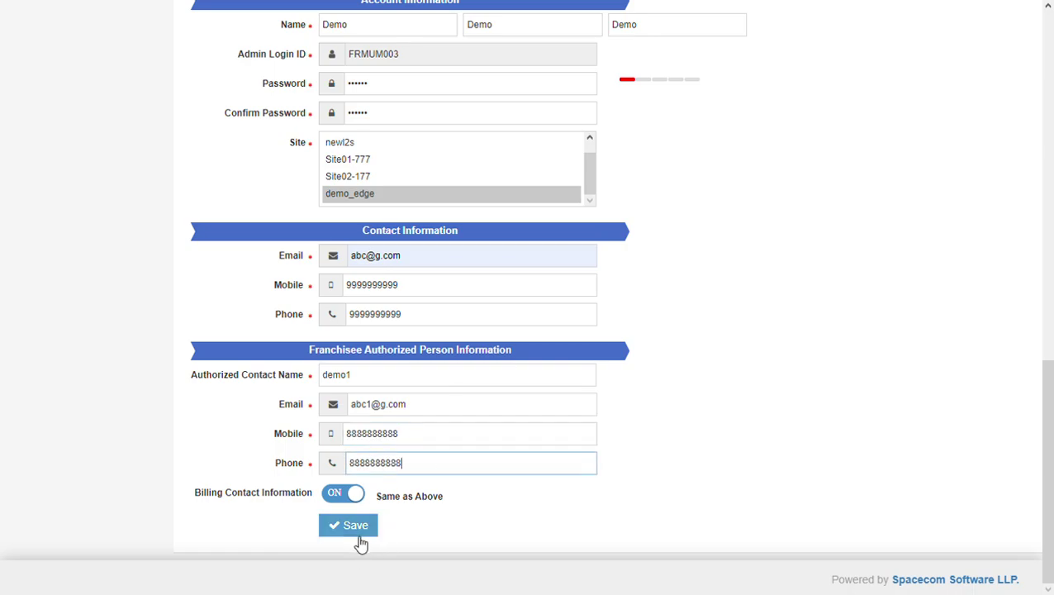
left_click(358, 533)
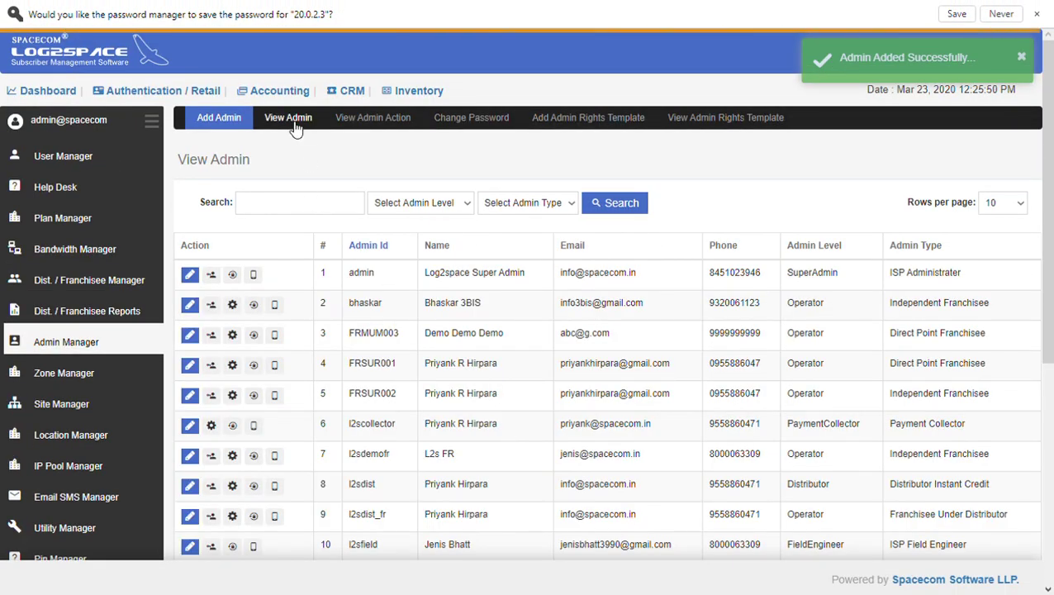
left_click(294, 124)
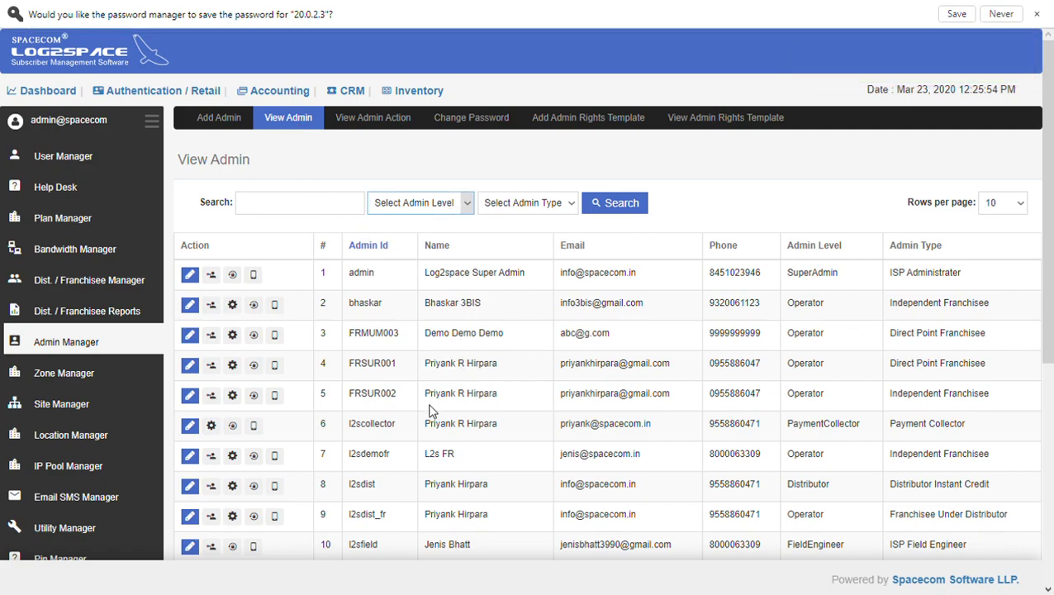
Filter admins by Franchisee level and Direct Point Franchisee type to find FRMUM003.
left_click(463, 202)
left_click(594, 207)
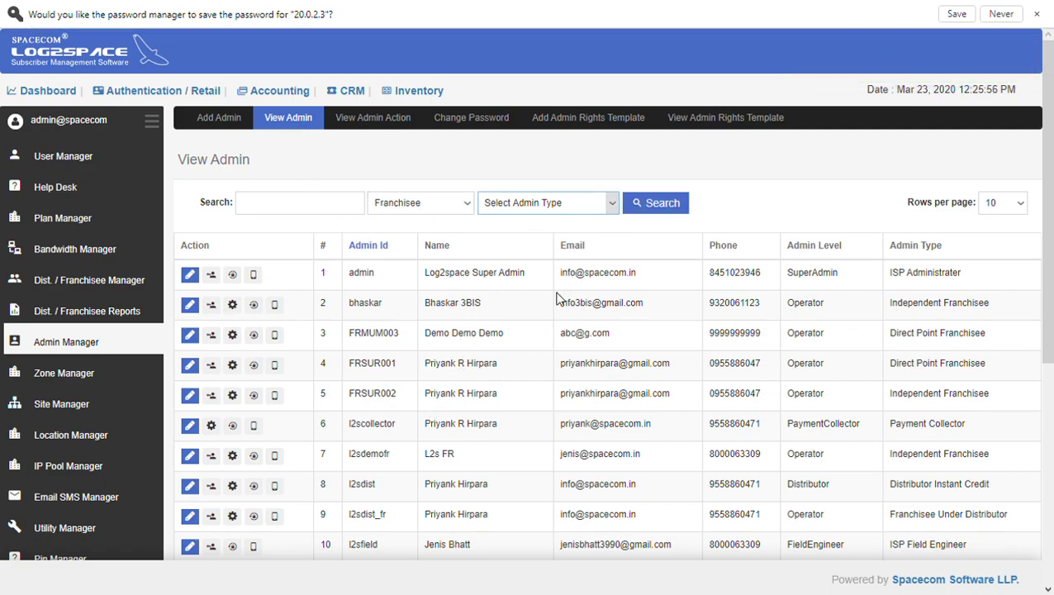
left_click(555, 285)
left_click(660, 206)
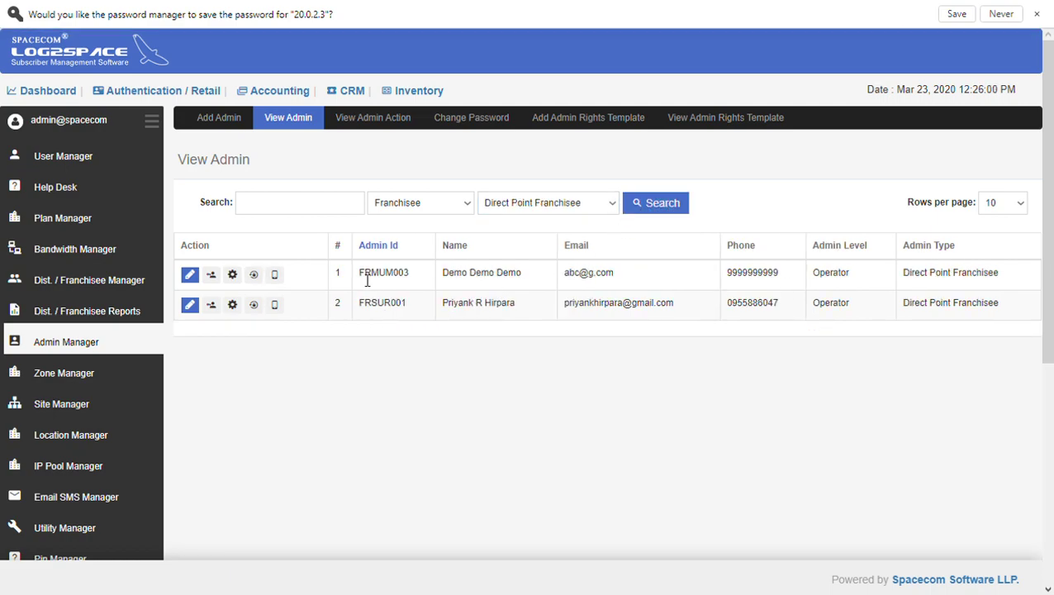
left_click_drag(360, 272, 438, 285)
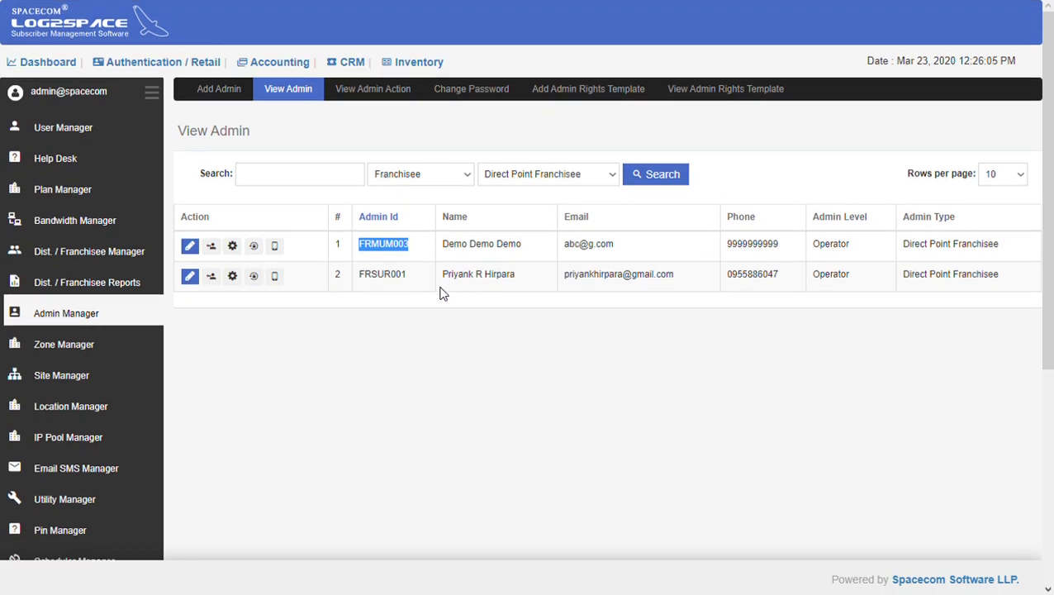
left_click(500, 386)
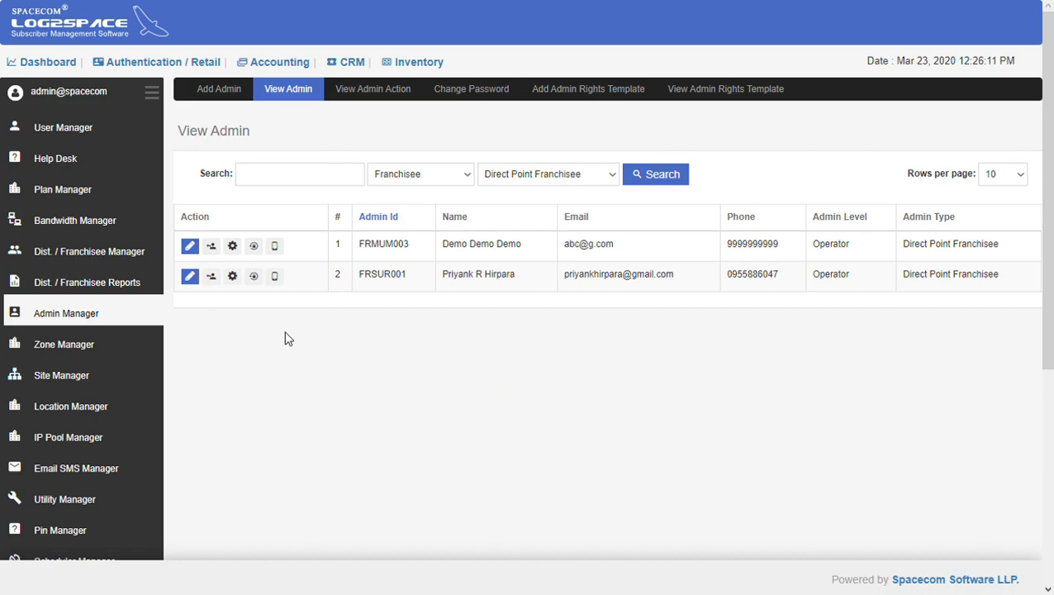
Start a new zone in Zone Manager assigned to franchisee FRMUM003.
left_click(64, 349)
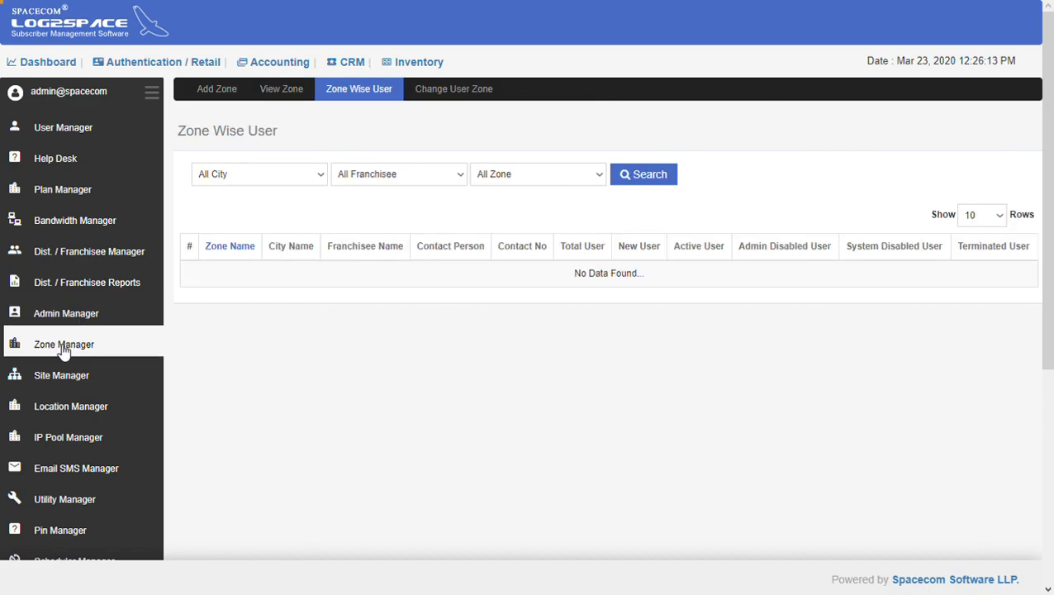
left_click(211, 97)
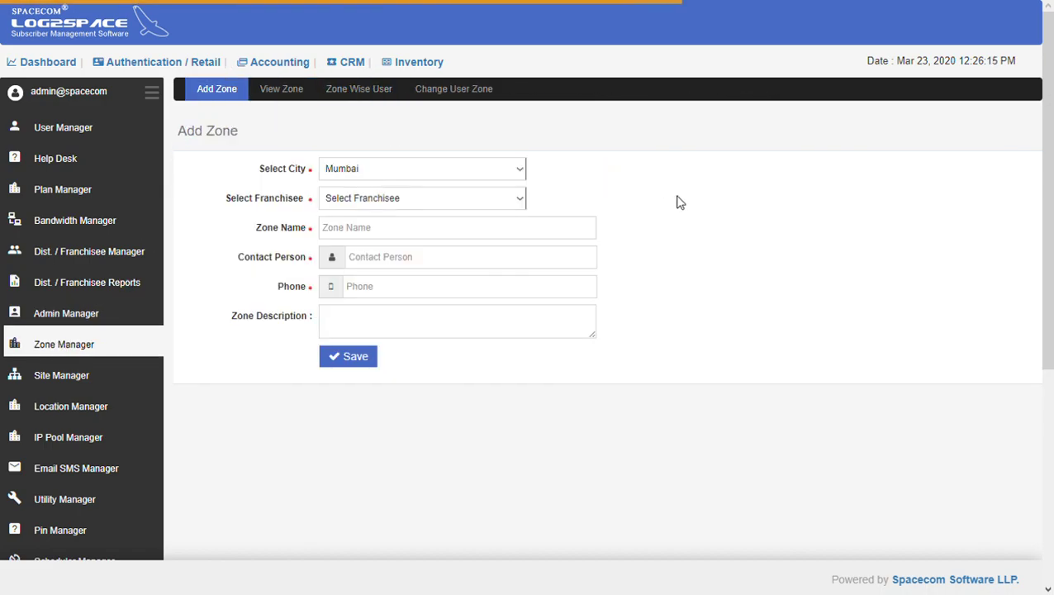
left_click(459, 203)
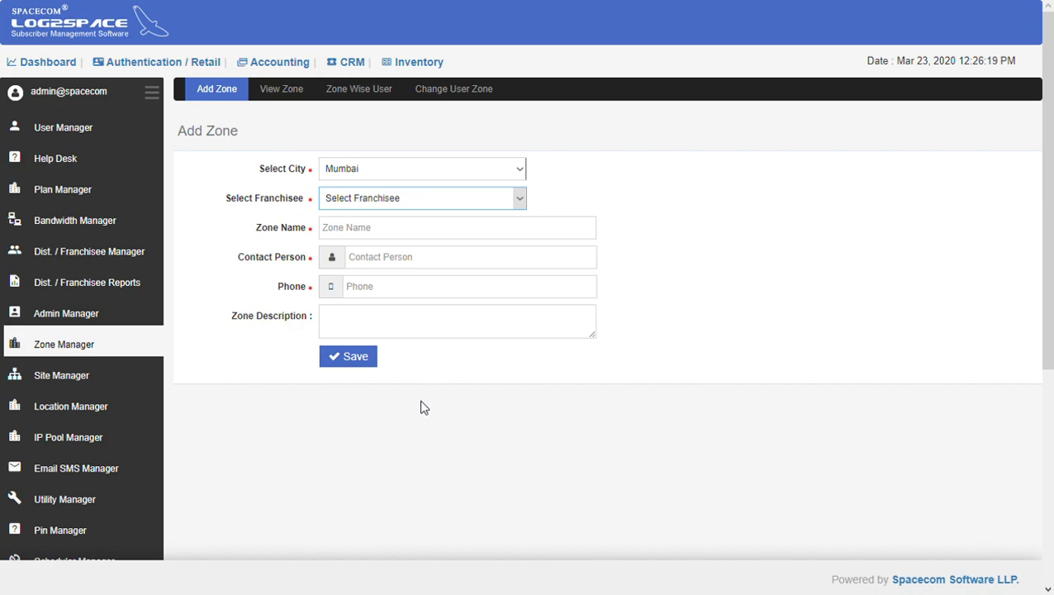
key("Down")
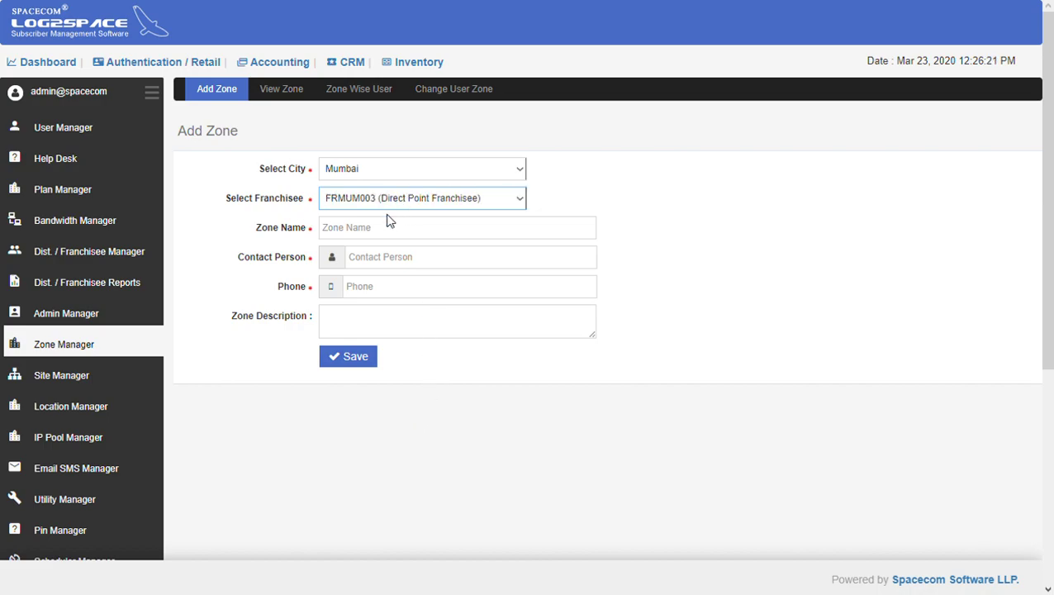
Name the zone kalina with contact abc1, phone, and description 'area of mum003', then save.
left_click(386, 235)
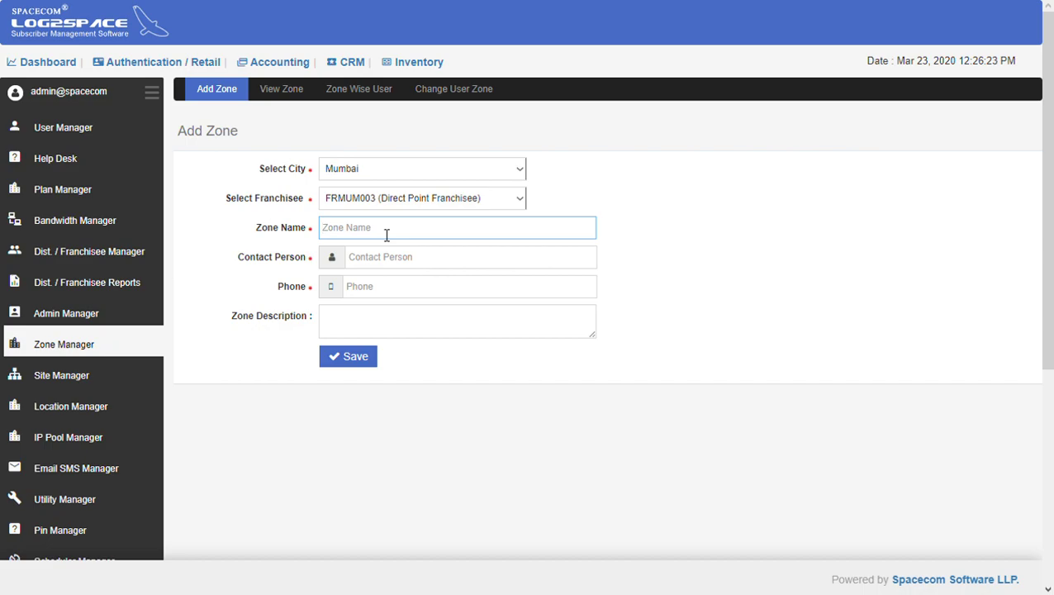
type("kalina")
key("Tab")
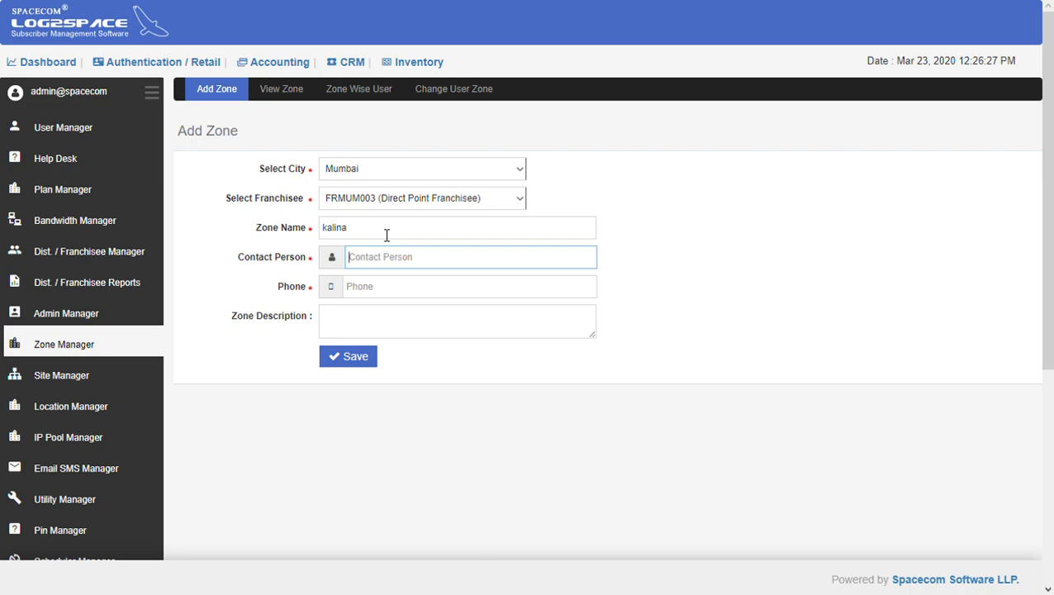
type("abc1")
key("Tab")
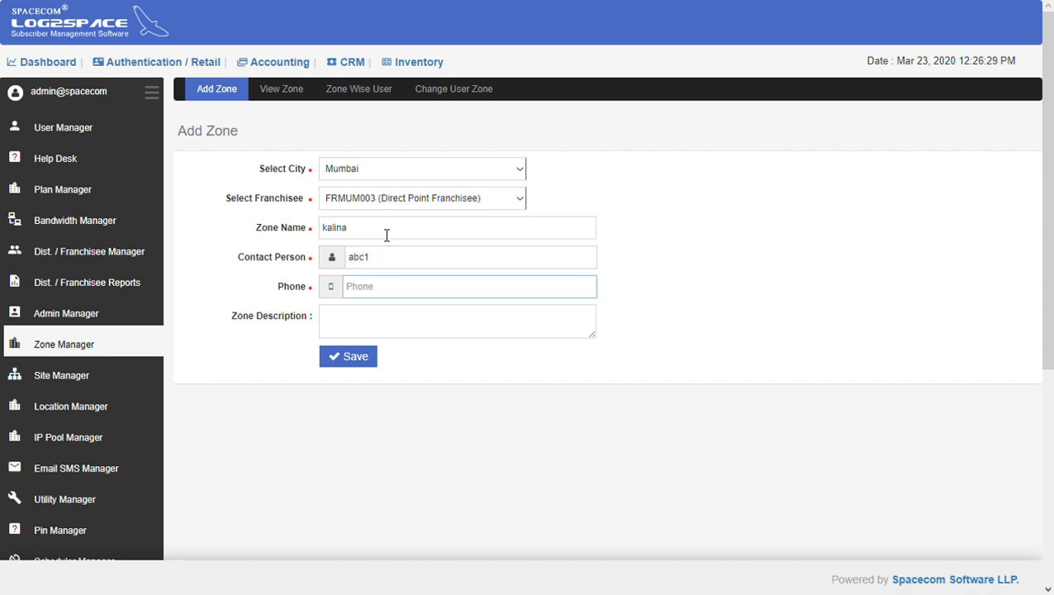
type("8888888")
type("888")
key("Tab")
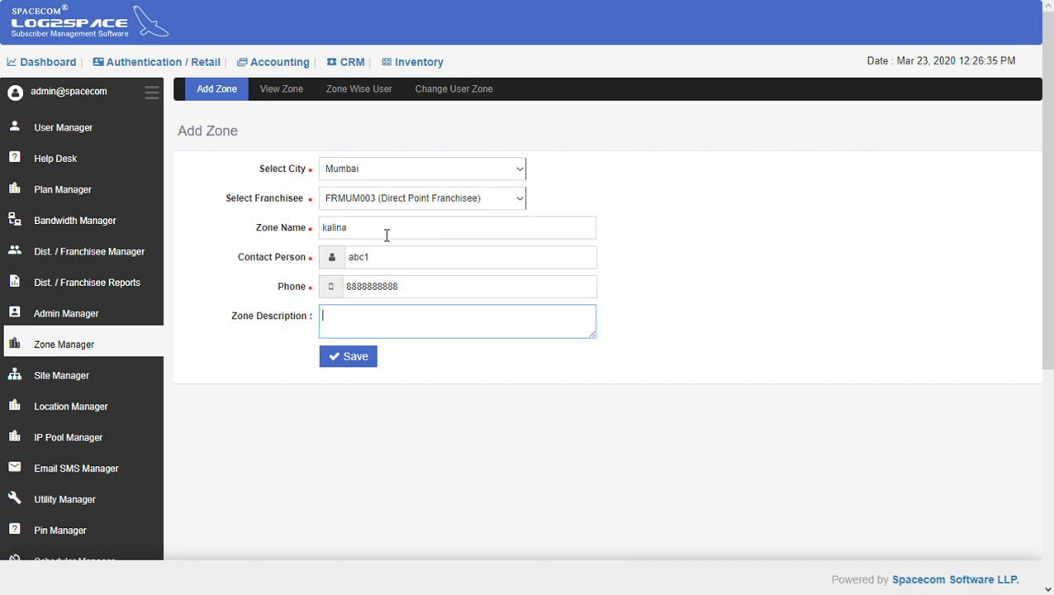
type("area ")
type("of")
type(" mum")
type("003")
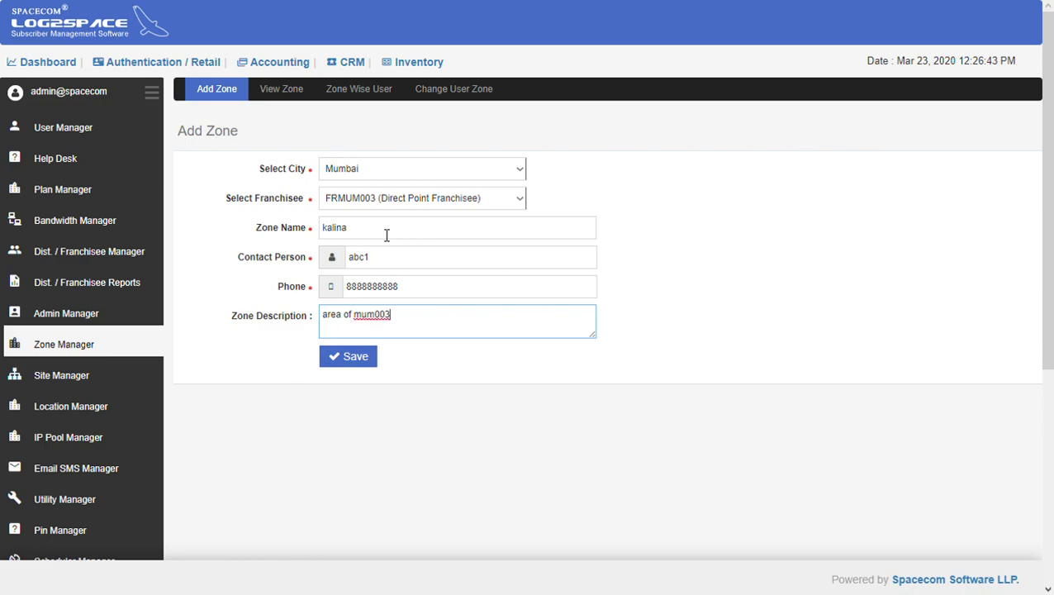
left_click(355, 361)
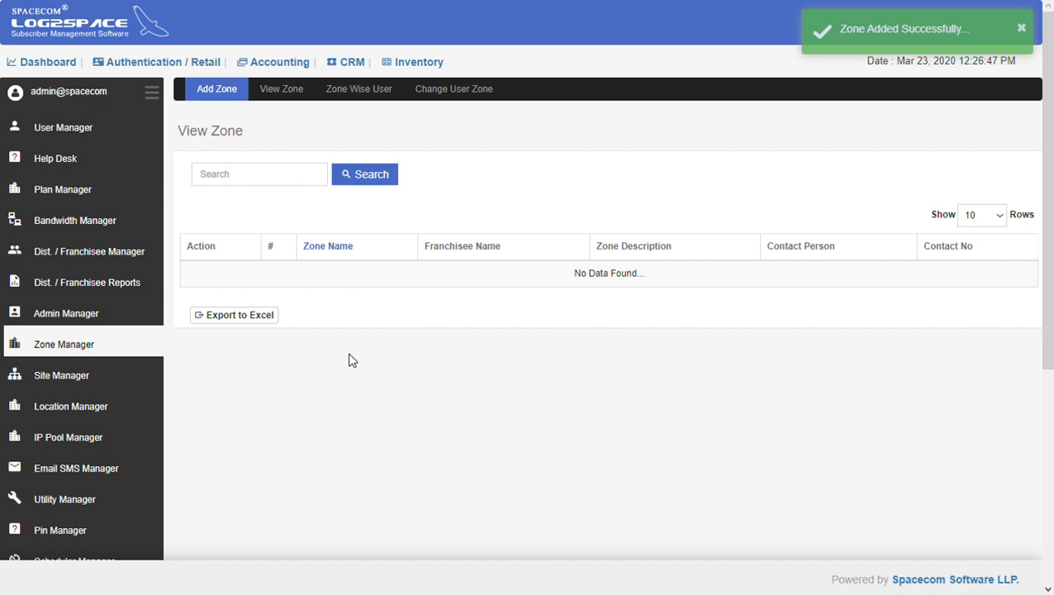
Create a new plan named fup_10mbps_1mnth in Plan Manager.
left_click(88, 191)
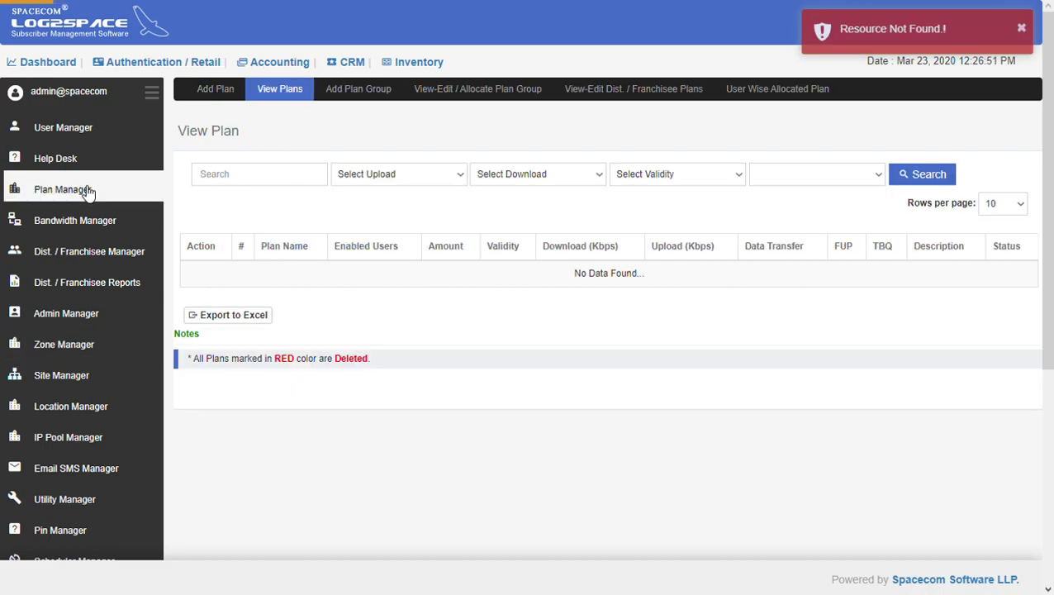
left_click(215, 88)
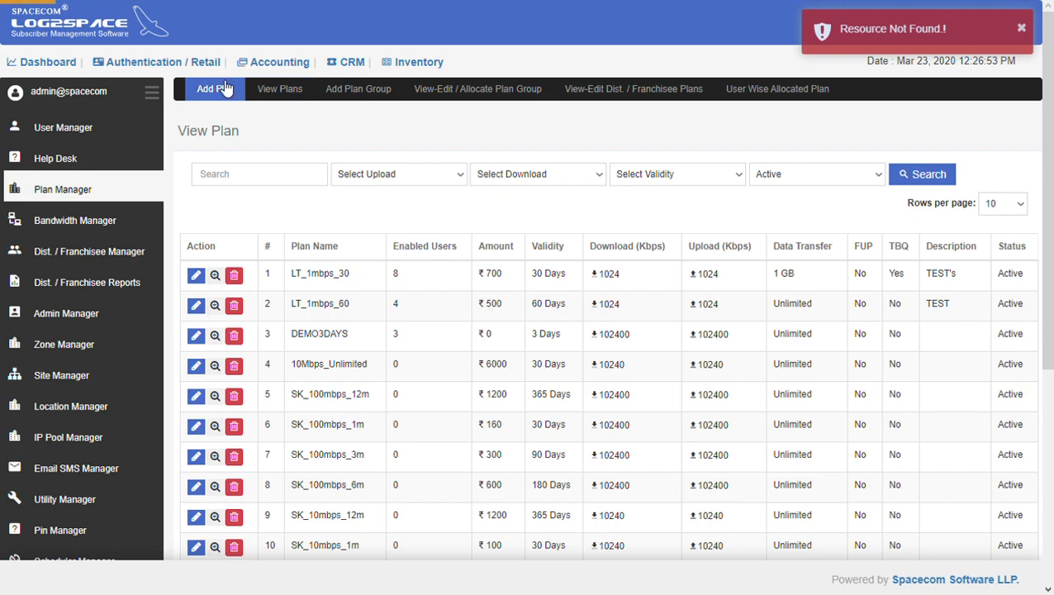
left_click(400, 208)
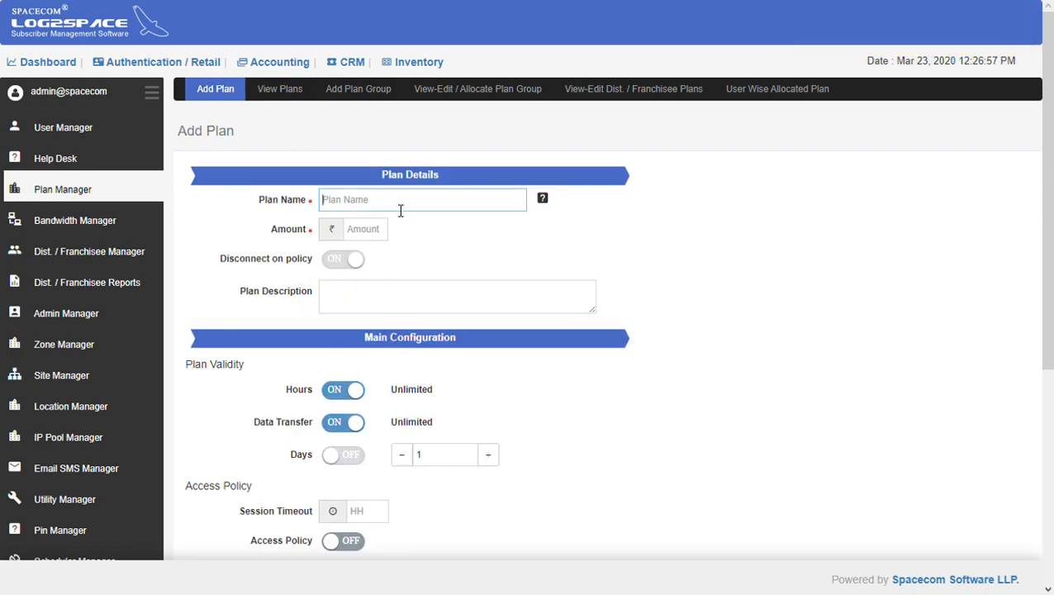
key("Down")
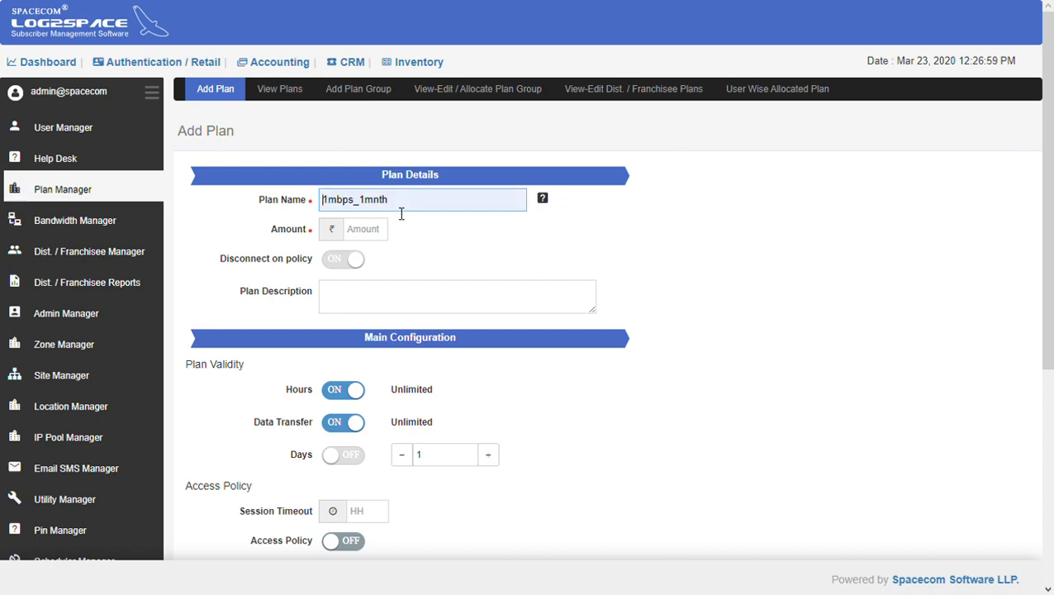
left_click(400, 234)
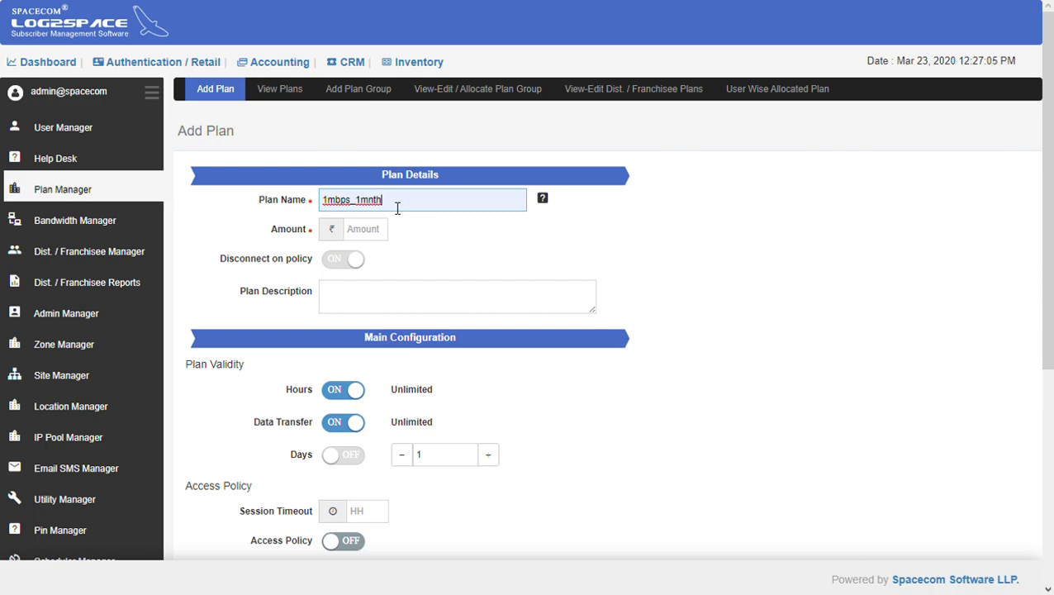
type("_lim")
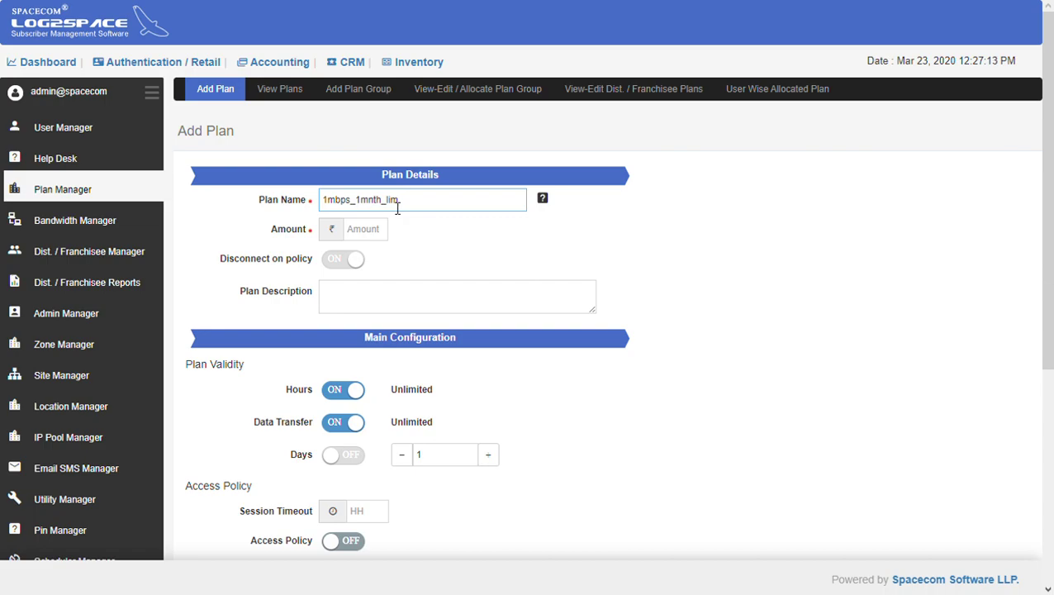
key("BackSpace")
key("BackSpace")
key("Home")
type("fup_")
left_click(376, 236)
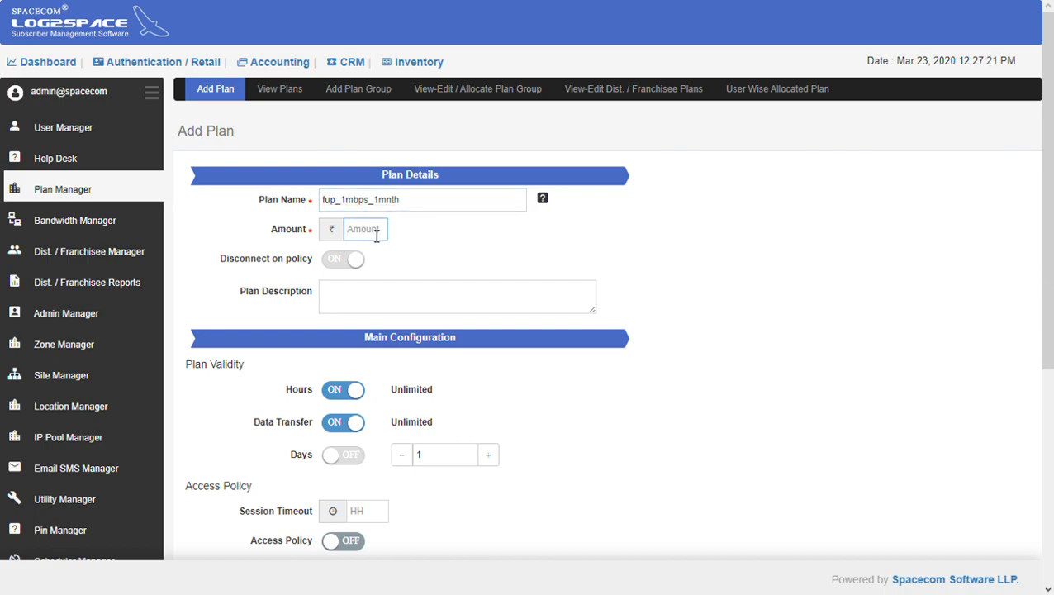
left_click(347, 203)
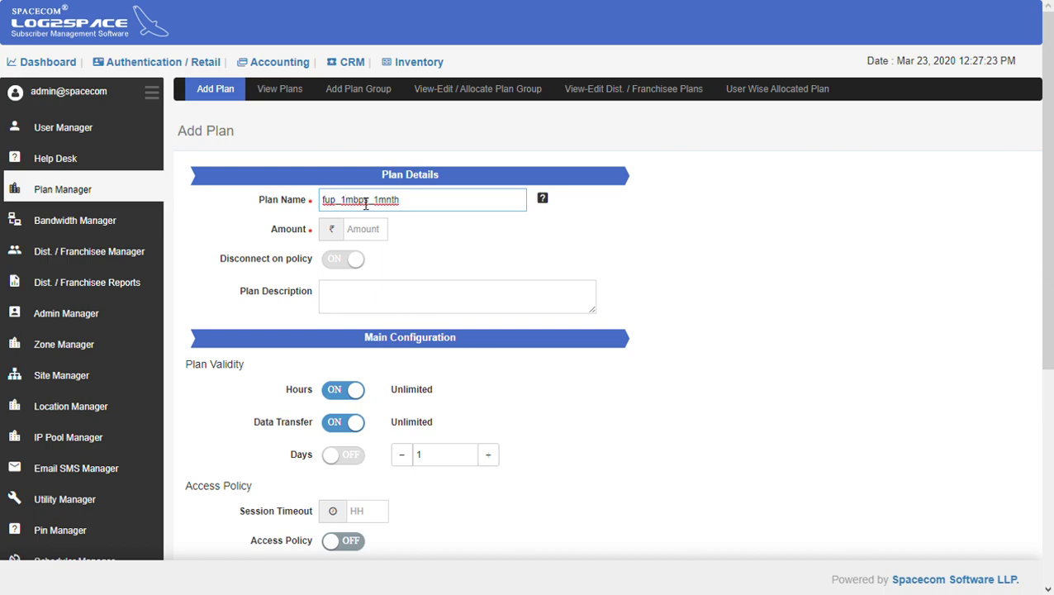
type("0")
Set amount 500 and description 'fup 10mbps with usage of 100gb', then select the days value.
left_click(359, 237)
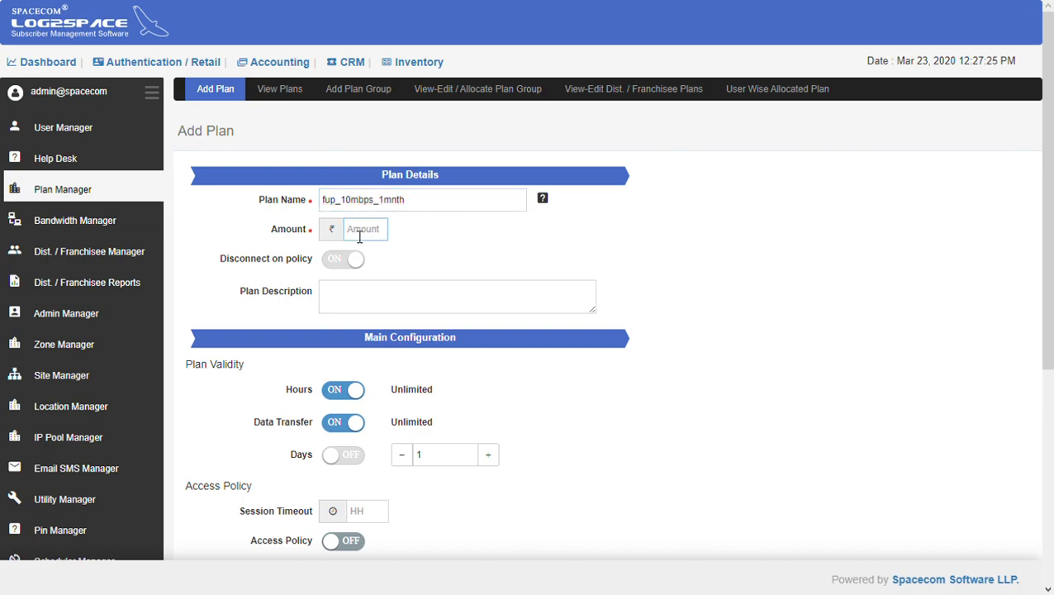
type("52")
key("Tab")
type("fup 10mbp")
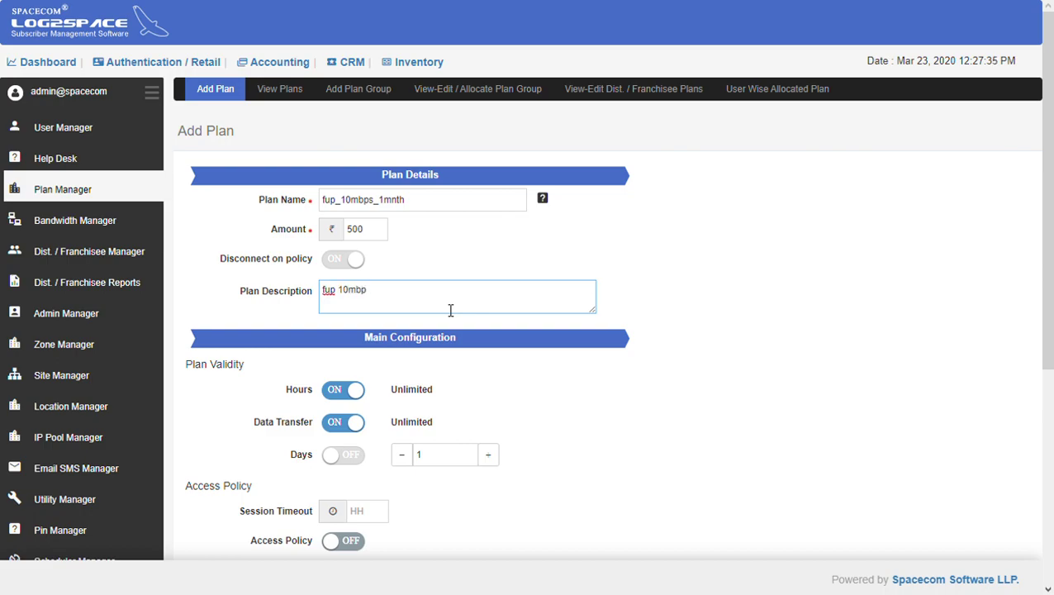
type("s")
type(" with ")
type("usage o")
type("f 100")
type("gb")
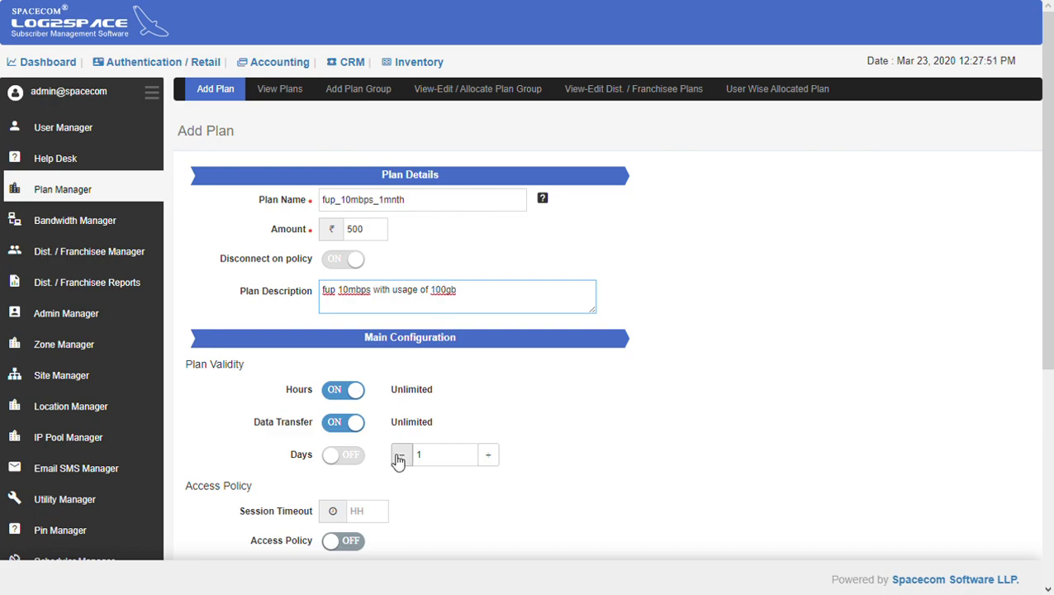
double_click(443, 456)
Set validity to 30 days and speed to 10240 Kbps.
type("30")
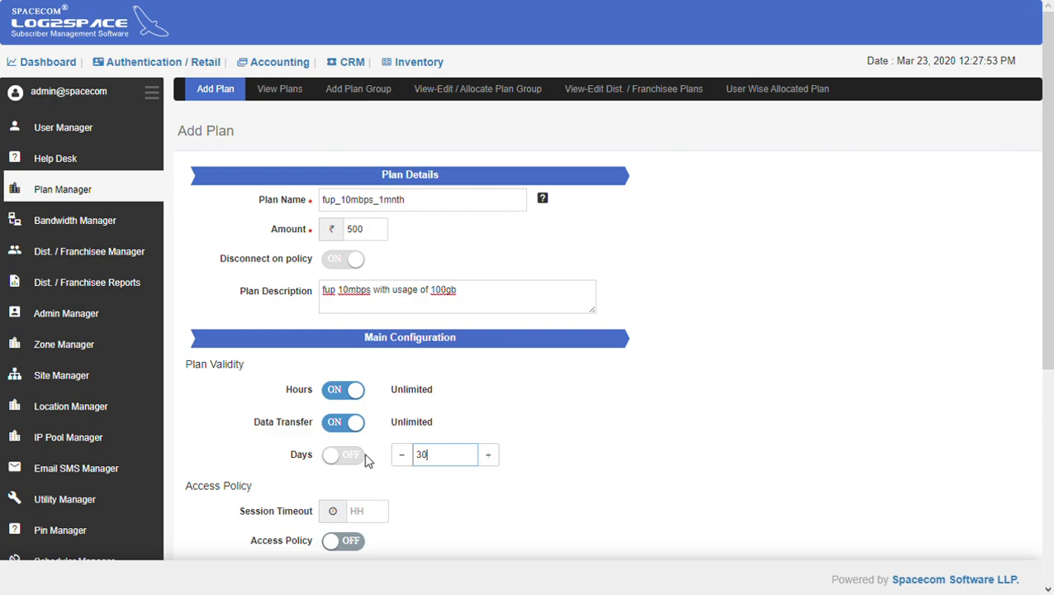
scroll(536, 370, "down", 3)
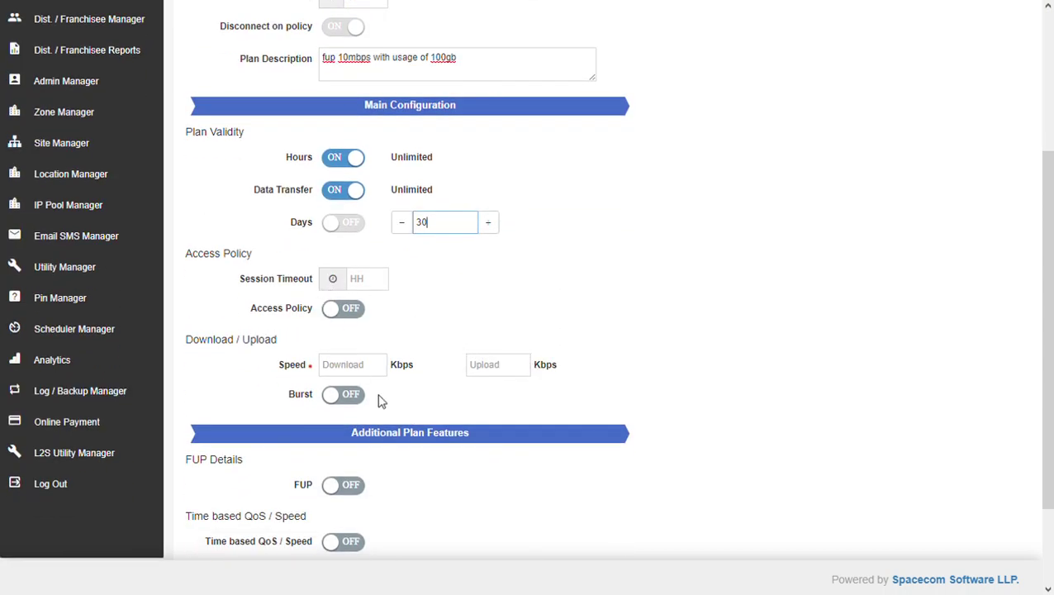
left_click(359, 366)
type("1024")
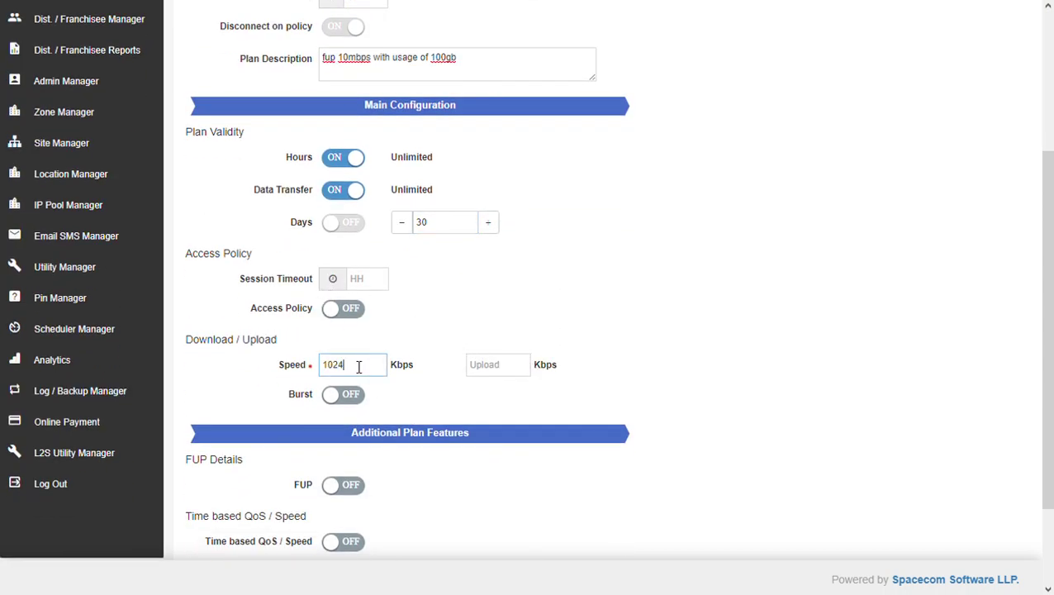
type("0")
key("Tab")
type("10240")
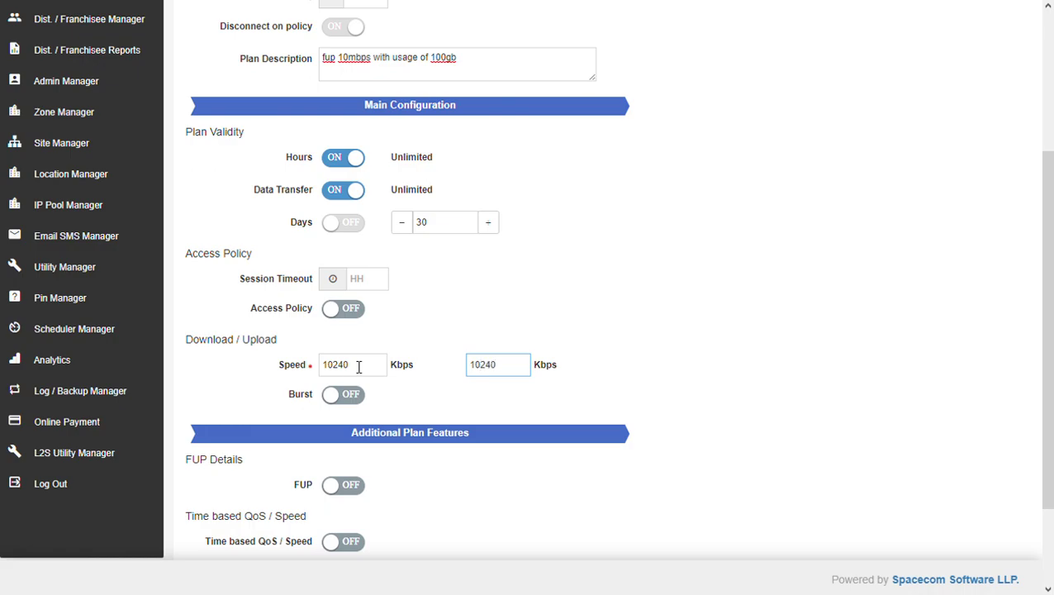
left_click(917, 313)
Enable FUP with 100 GB cycle usage dropping to 1024/1024, and save the plan.
scroll(438, 405, "down", 3)
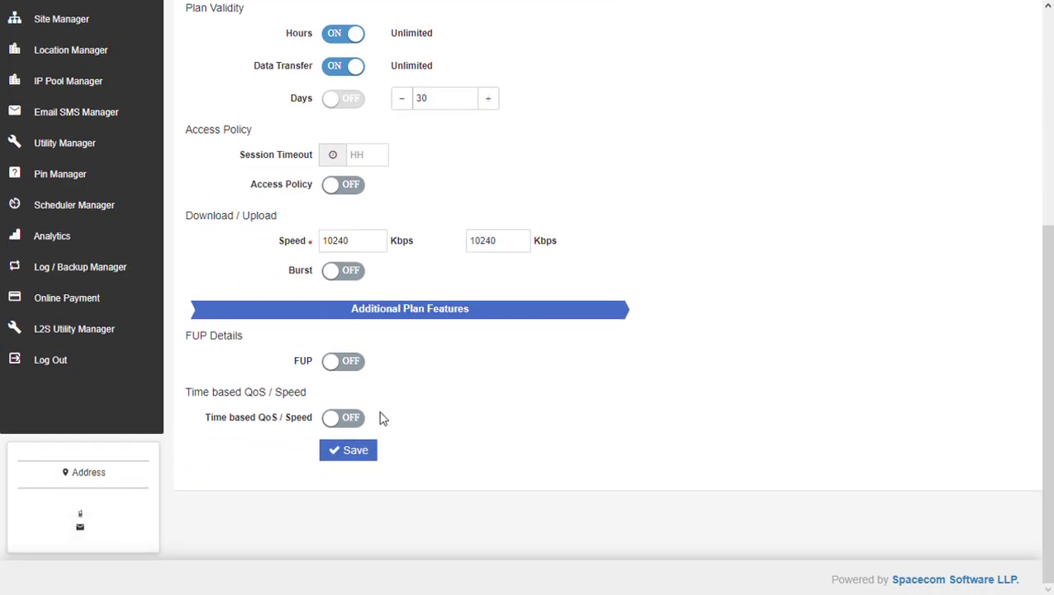
left_click(347, 364)
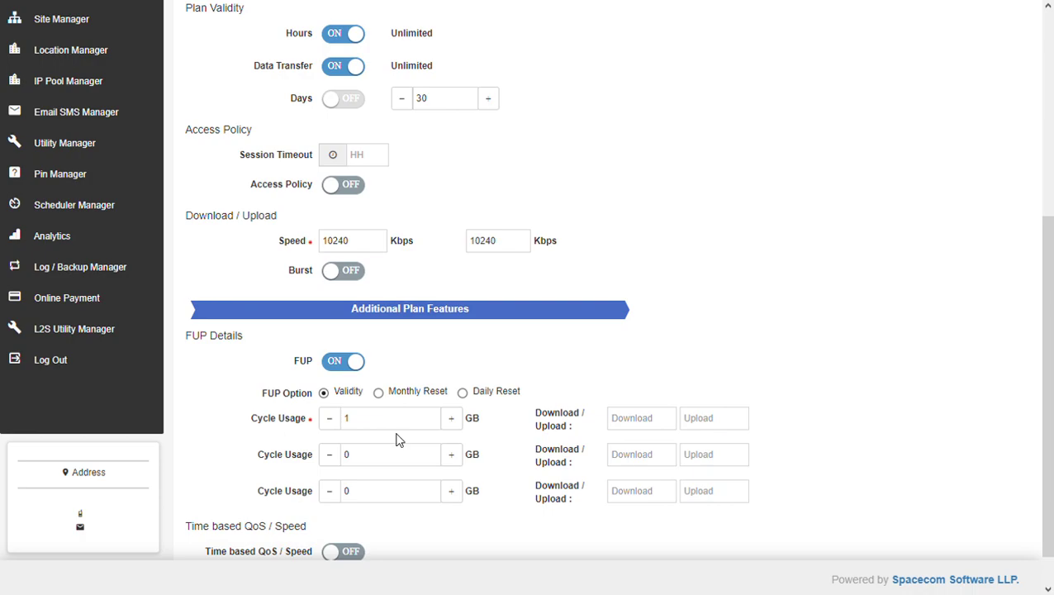
left_click_drag(397, 423, 326, 423)
type("100")
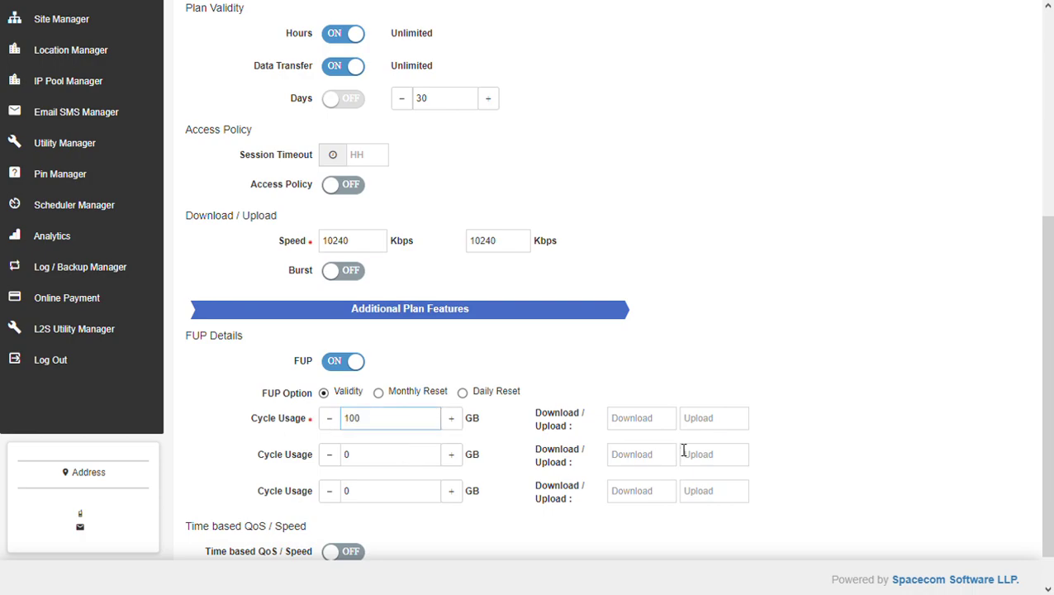
left_click(652, 424)
type("1024")
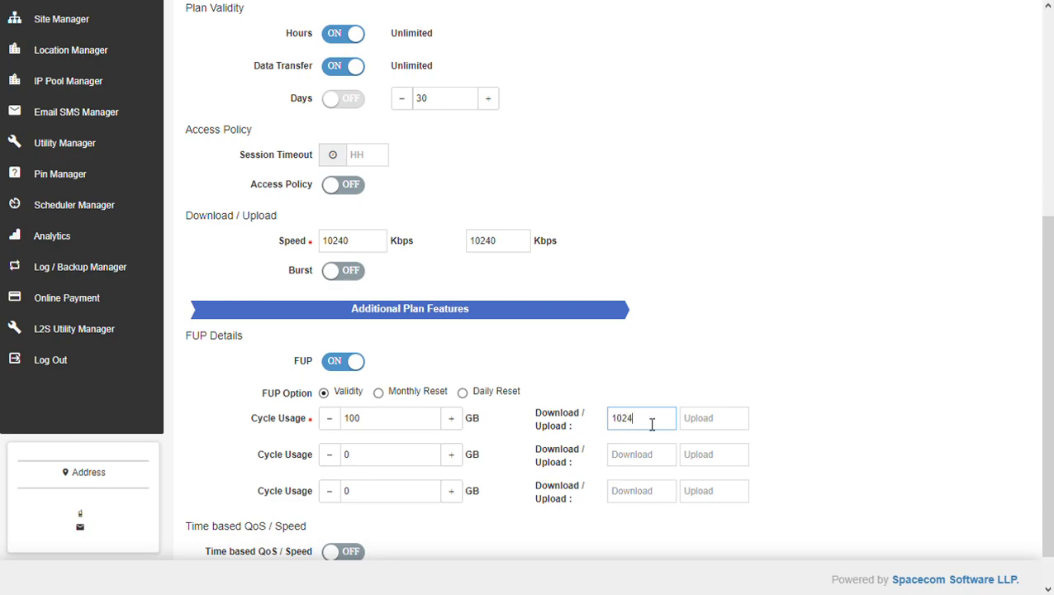
key("Tab")
type("102")
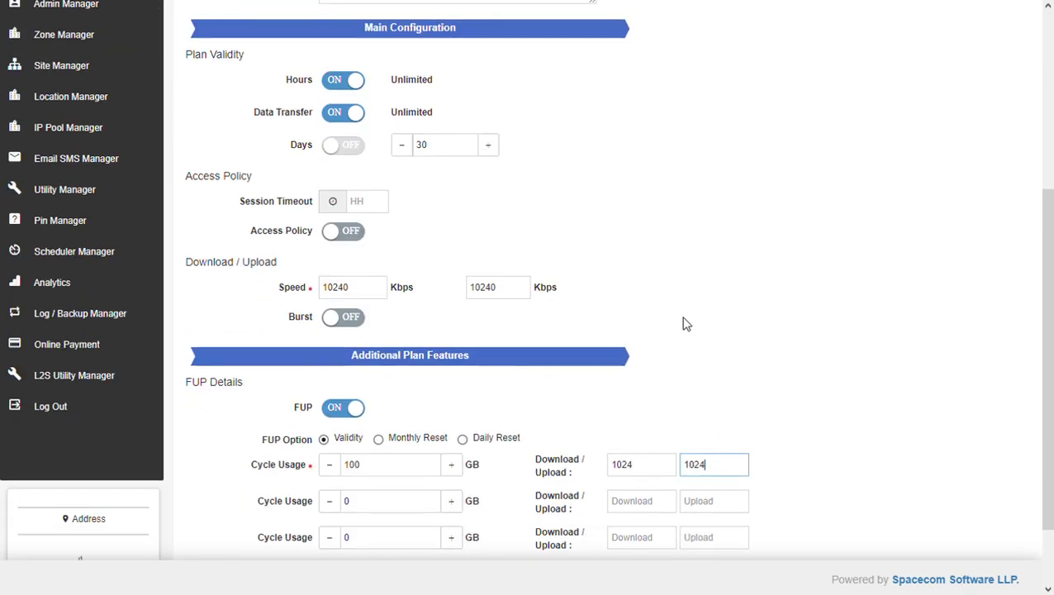
scroll(684, 323, "down", 2)
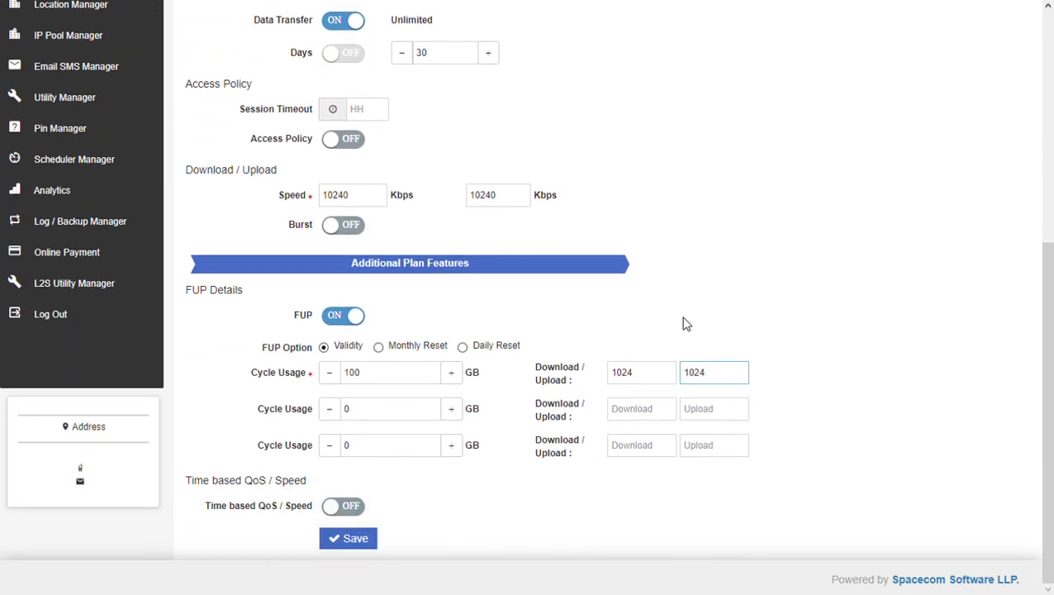
left_click(366, 549)
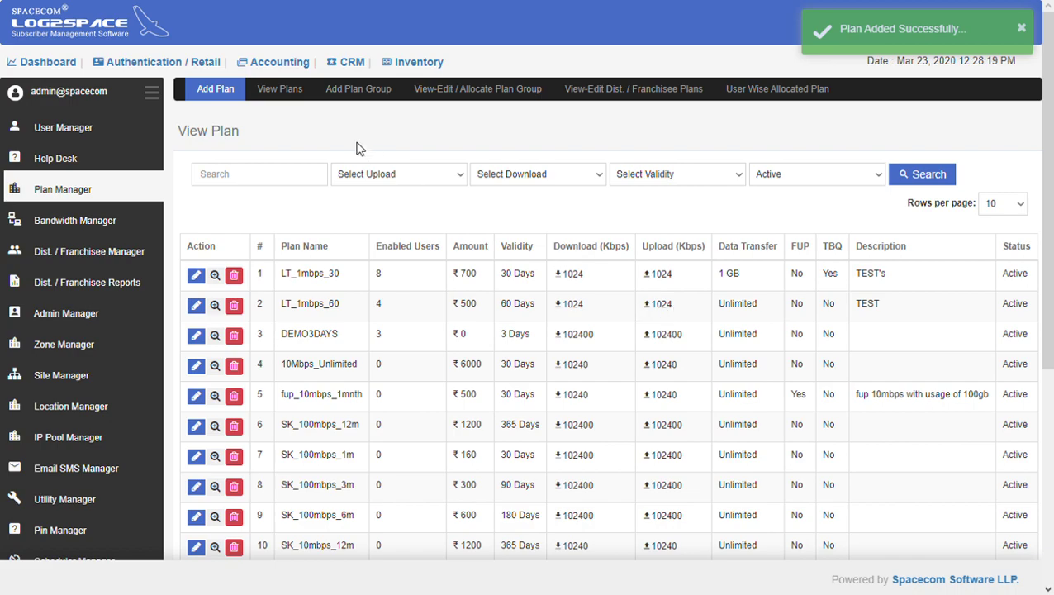
Search the View Plans list for 'fup_10m'.
left_click(285, 90)
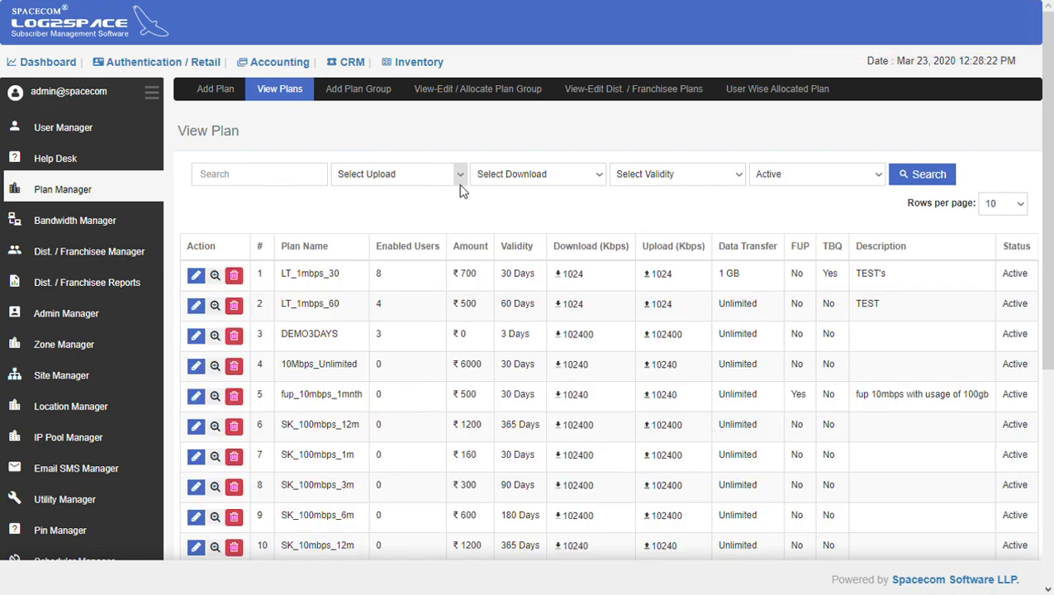
left_click(256, 182)
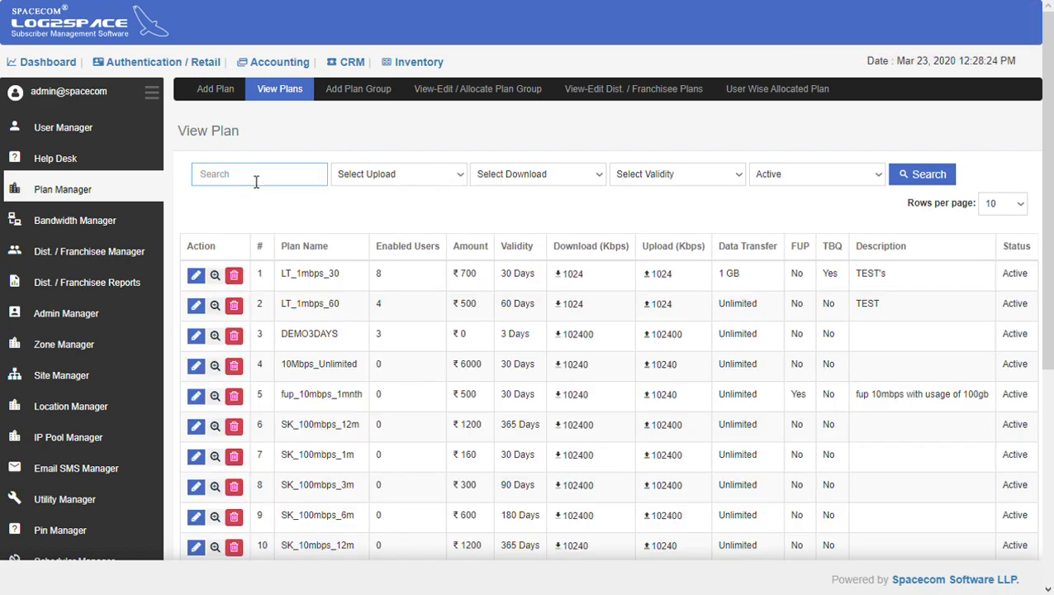
type("fup_1")
type("0m")
left_click(936, 169)
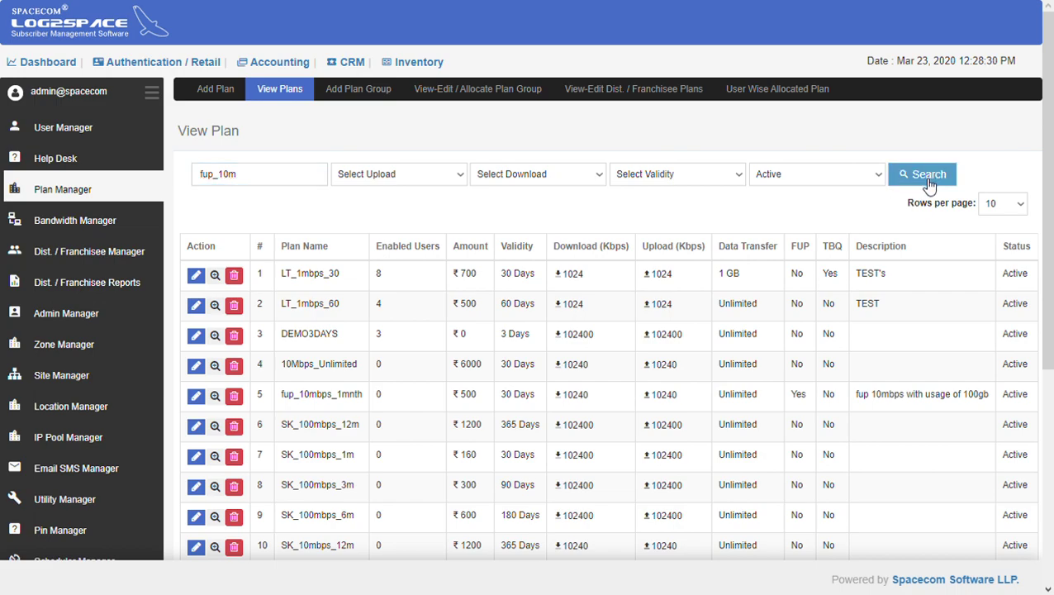